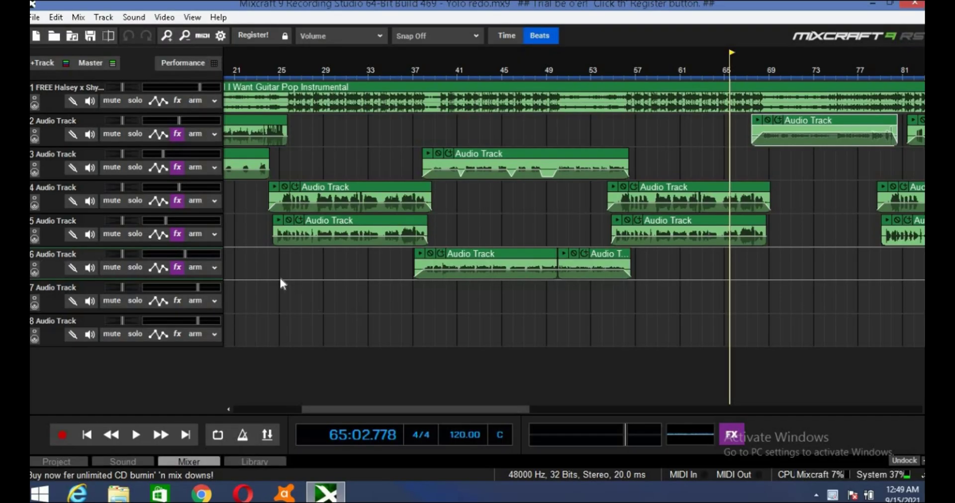
# Step: Rewind to the song start and zoom the timeline out to show bars 1–77
pyautogui.click(87, 435)
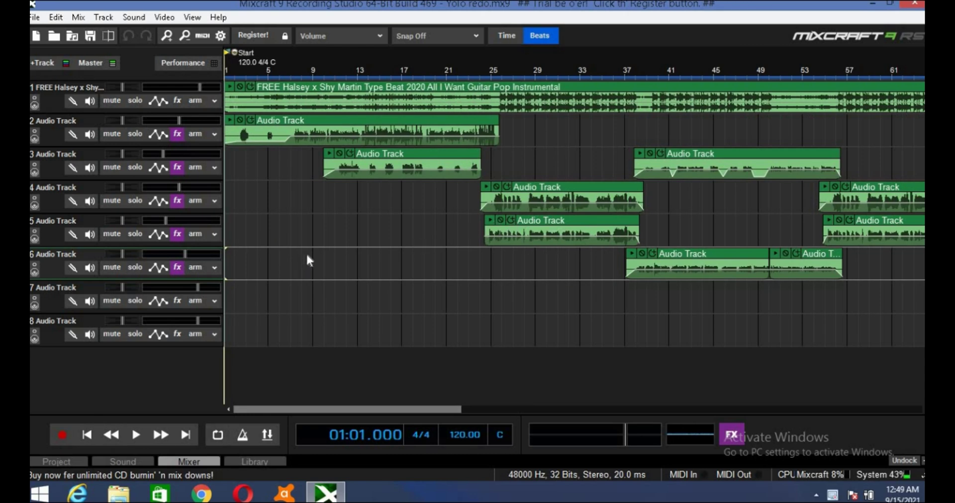
pyautogui.scroll(-3, 307, 252)
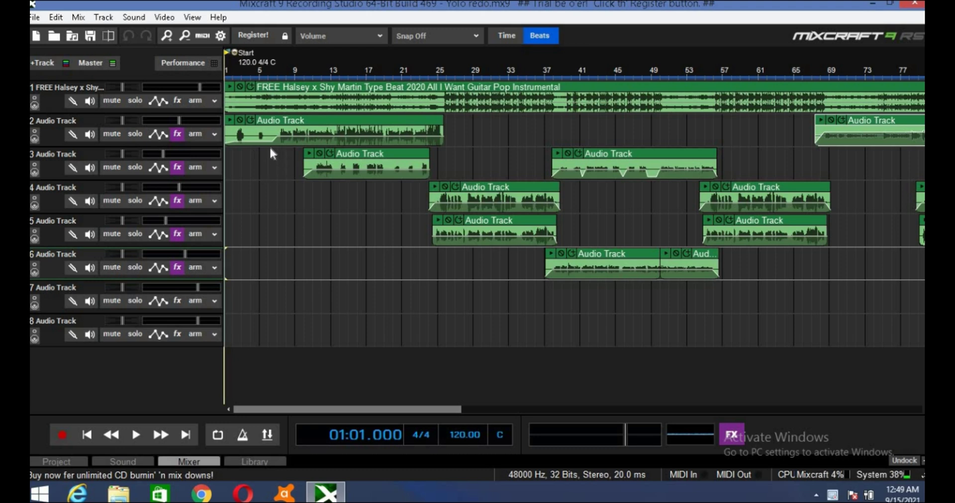
pyautogui.moveTo(292, 129)
# Step: Delete track 8 and add a new empty audio track in the second slot
pyautogui.rightClick(54, 326)
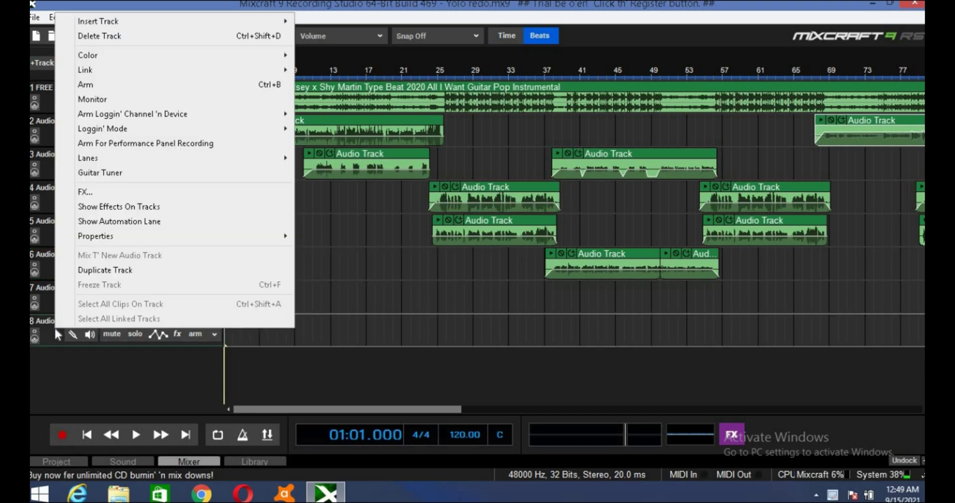
pyautogui.click(132, 35)
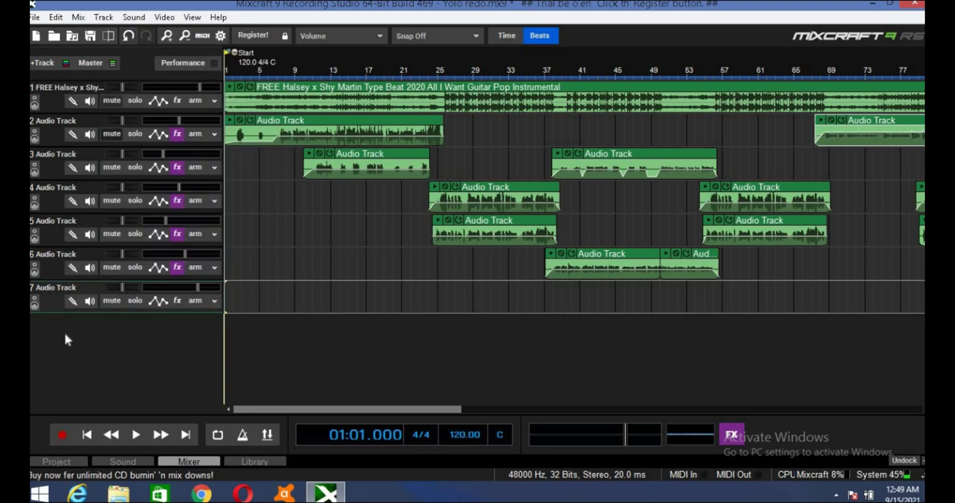
pyautogui.rightClick(103, 324)
pyautogui.click(120, 332)
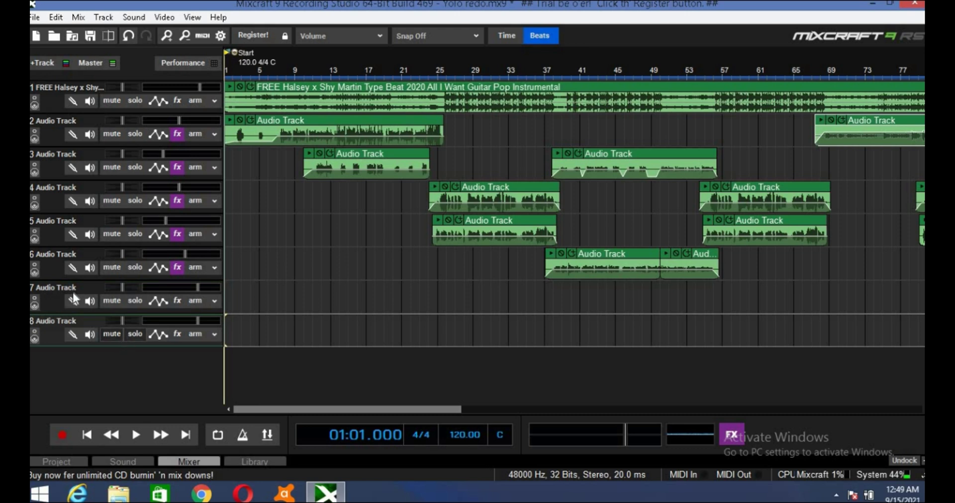
pyautogui.moveTo(57, 298); pyautogui.dragTo(105, 124)
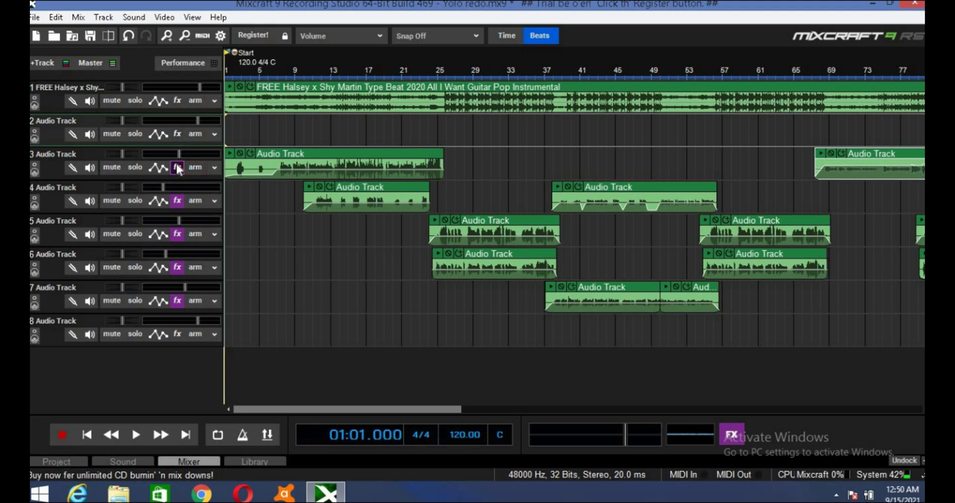
# Step: Move track 3's first vocal clip (bars 1–25) onto track 2 and mute track 4
pyautogui.moveTo(176, 163)
pyautogui.click(309, 152)
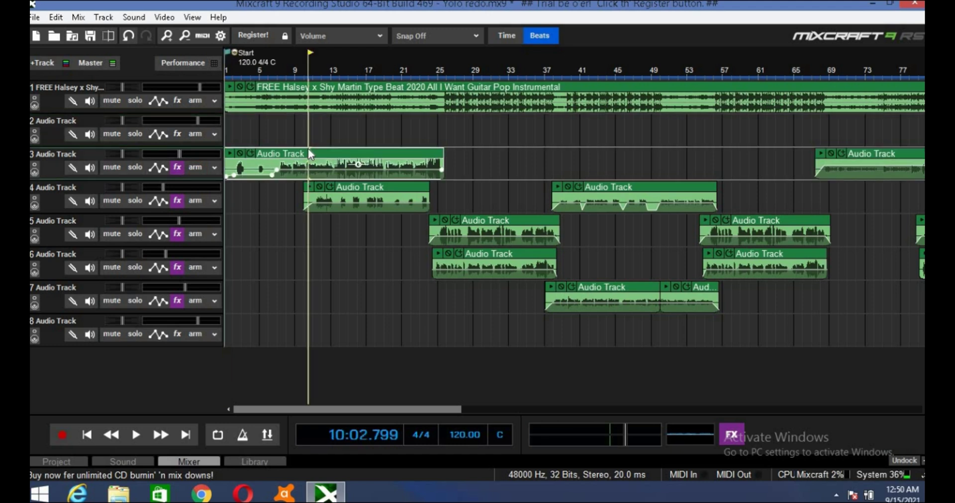
pyautogui.moveTo(308, 151); pyautogui.dragTo(308, 147)
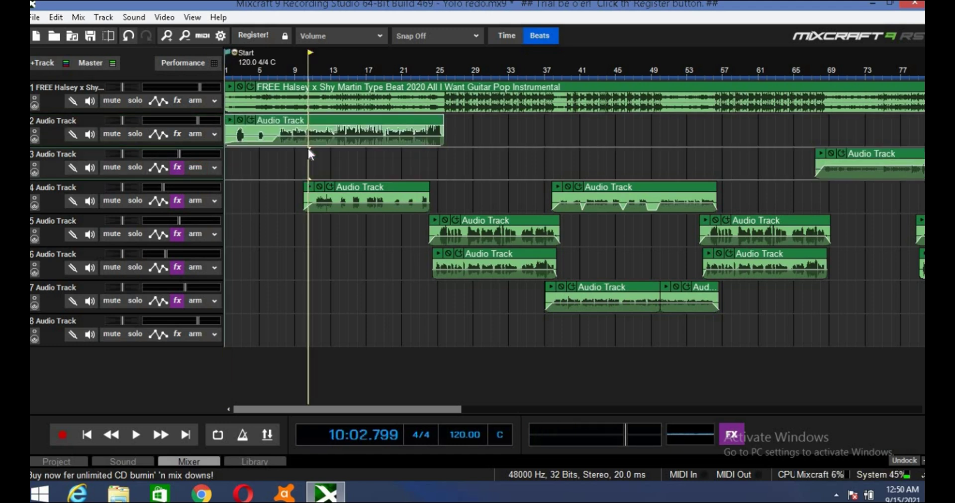
pyautogui.click(112, 200)
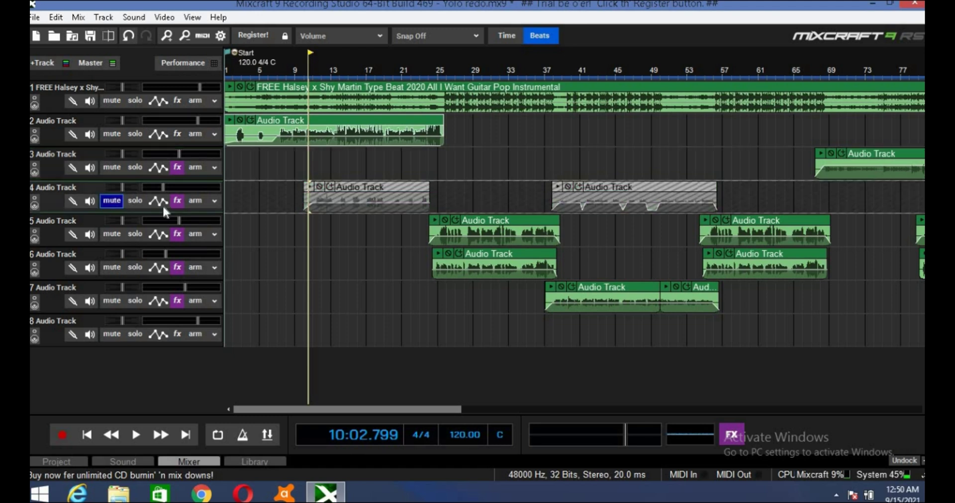
# Step: Play the mix from near bar 5 with track 4 muted, stopping around bar 13
pyautogui.click(271, 68)
pyautogui.press('space')
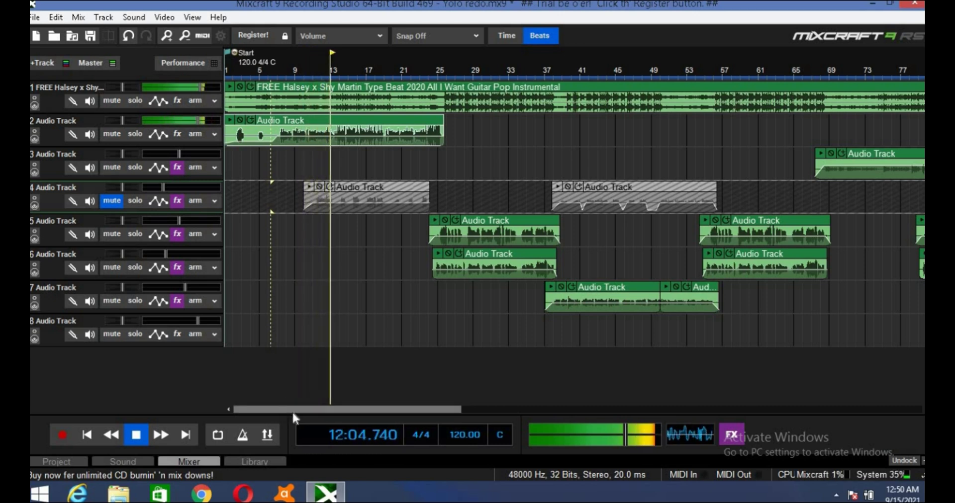
pyautogui.press('space')
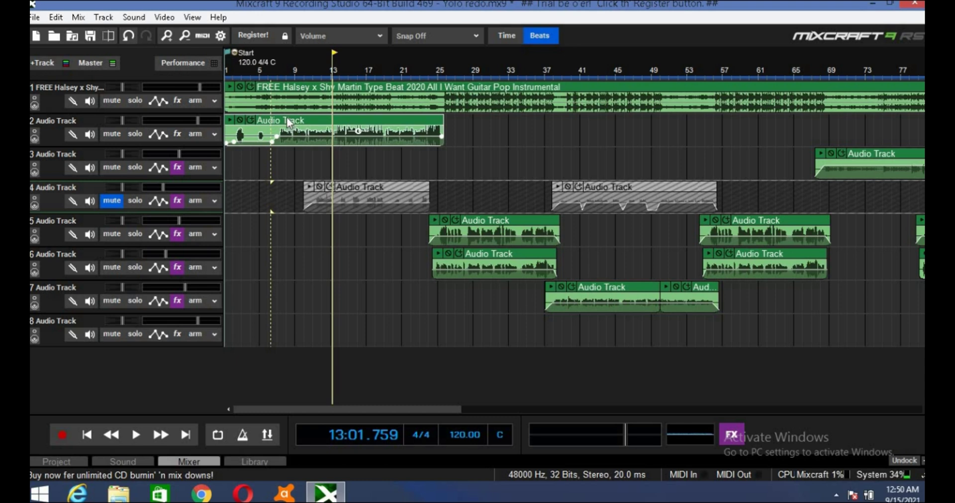
# Step: Undo the clip move, shift the empty track down the list, and rewind to the start
pyautogui.hotkey('ctrl', 'z')
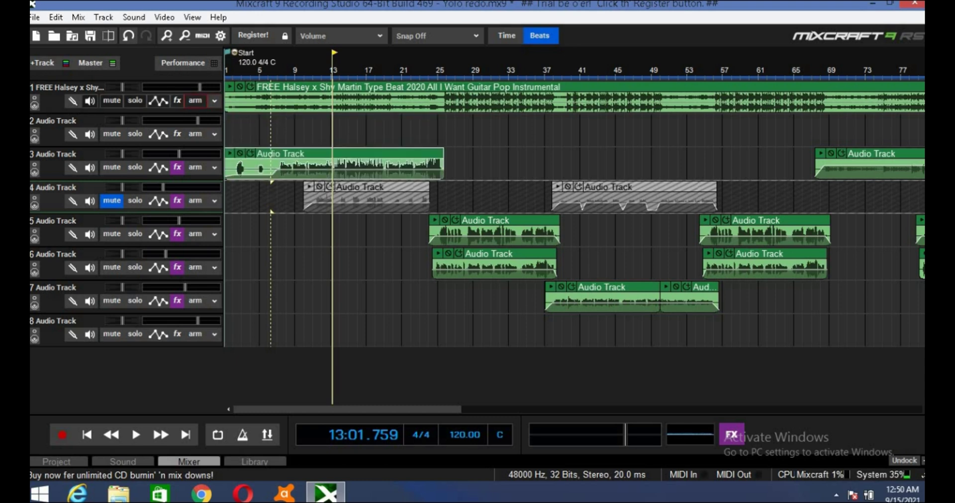
pyautogui.moveTo(50, 137); pyautogui.dragTo(68, 305)
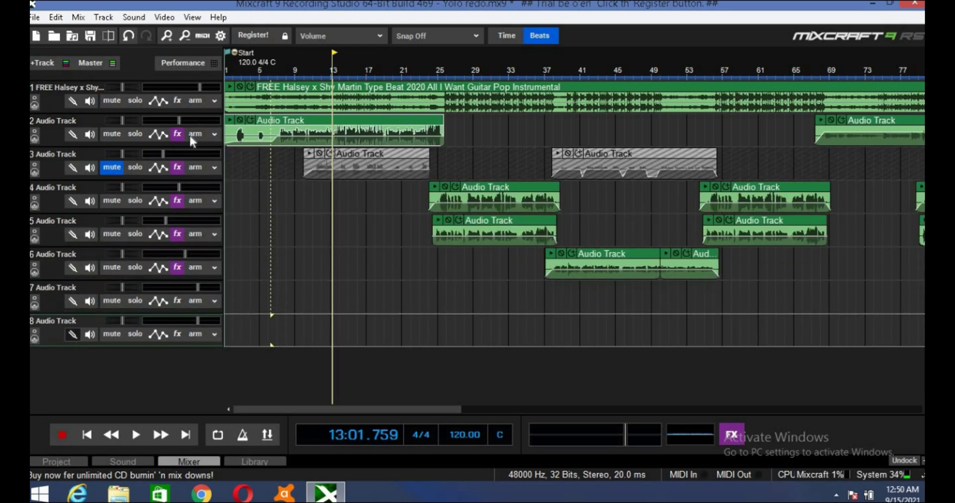
pyautogui.click(93, 428)
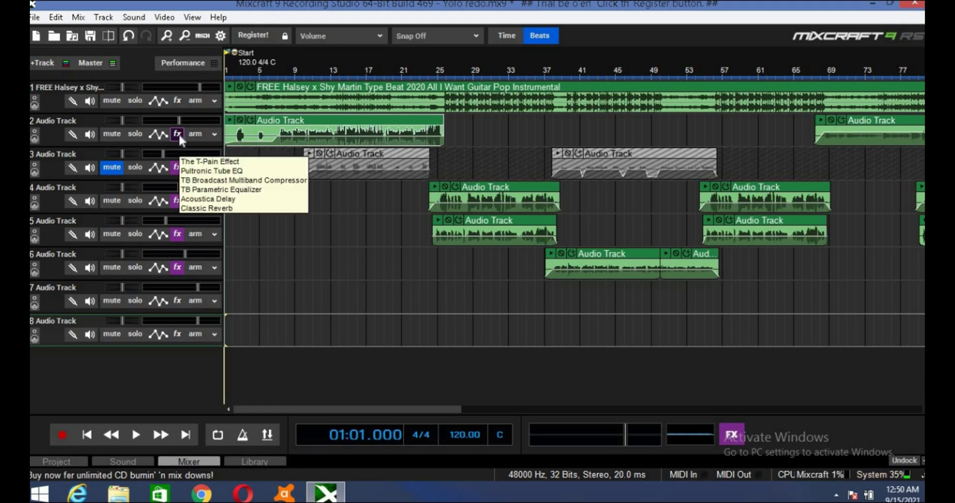
pyautogui.moveTo(176, 139)
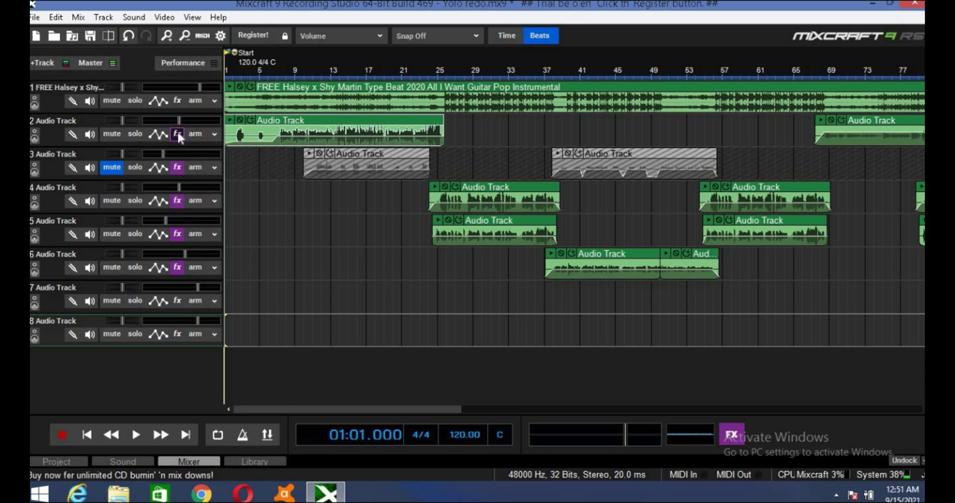
# Step: Open track 2's MS Auto vocals effect list and browse the available effects without adding one
pyautogui.click(178, 133)
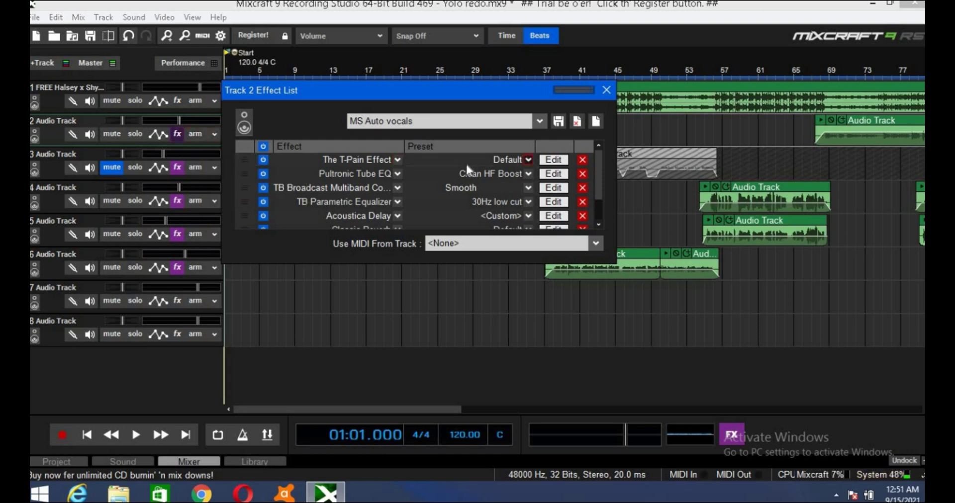
pyautogui.click(606, 90)
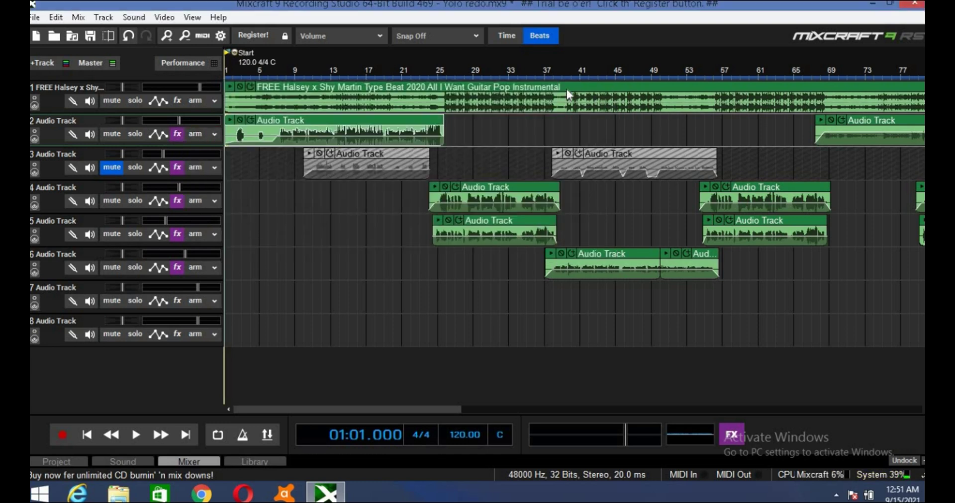
pyautogui.click(178, 134)
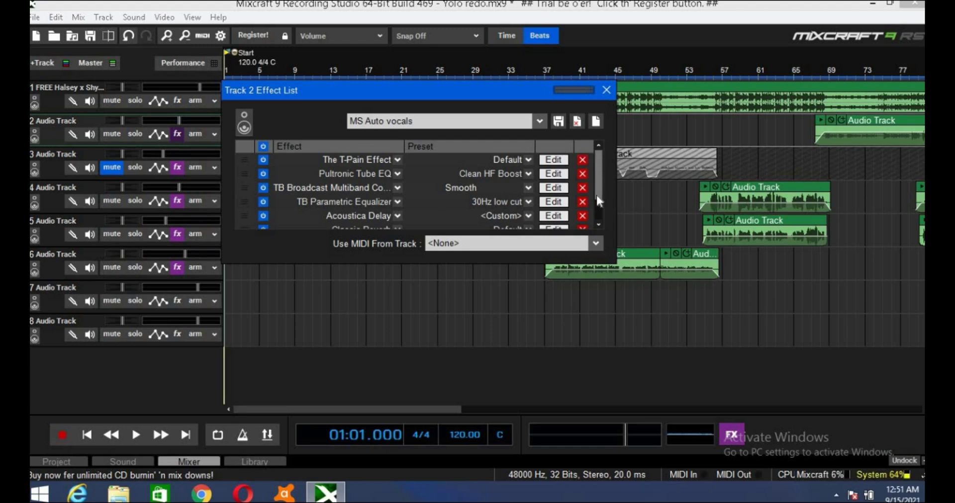
pyautogui.scroll(-1, 596, 194)
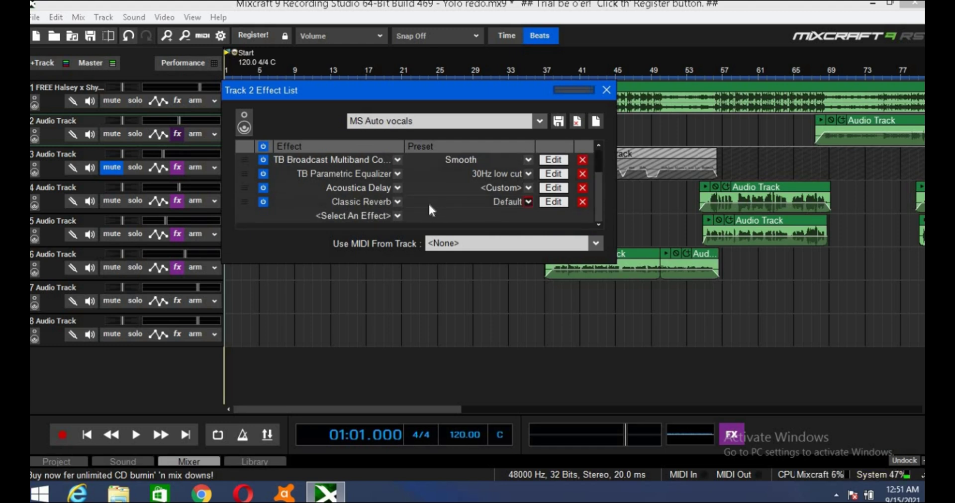
pyautogui.click(397, 216)
pyautogui.scroll(-1, 412, 362)
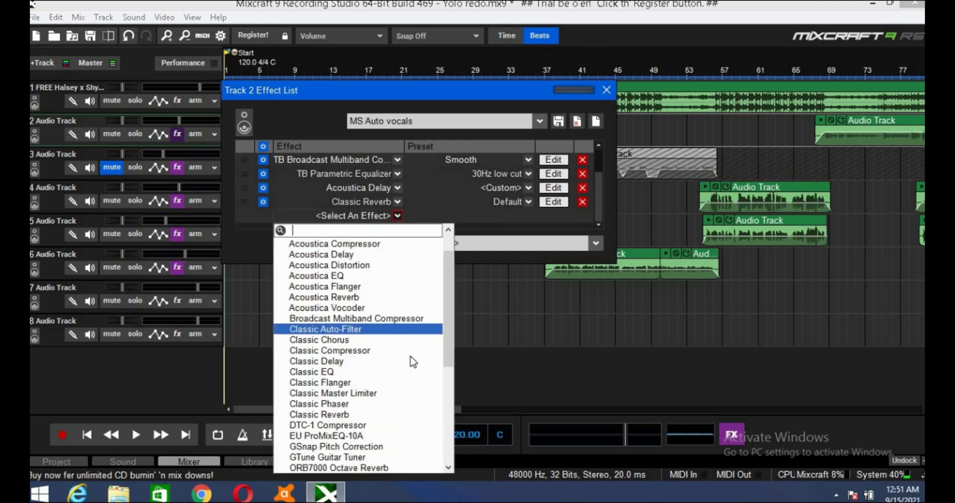
pyautogui.scroll(-1, 413, 362)
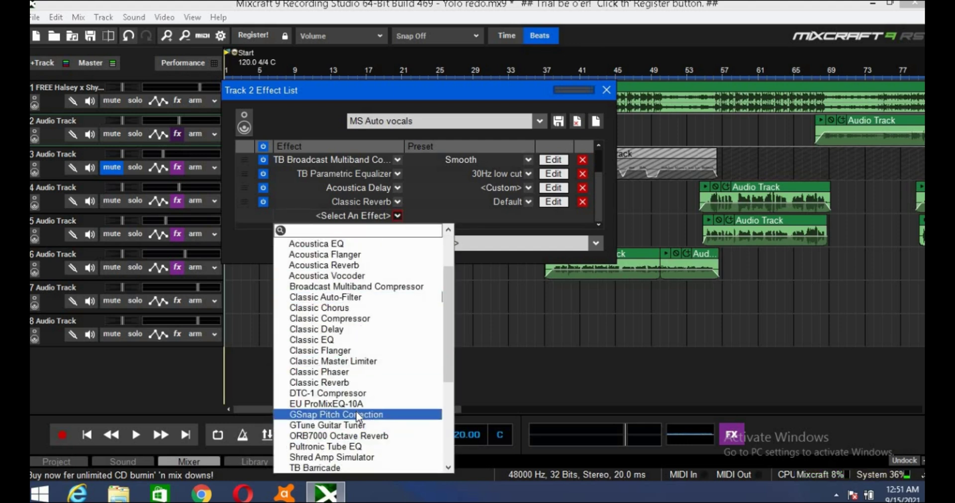
pyautogui.click(482, 217)
pyautogui.scroll(2, 601, 179)
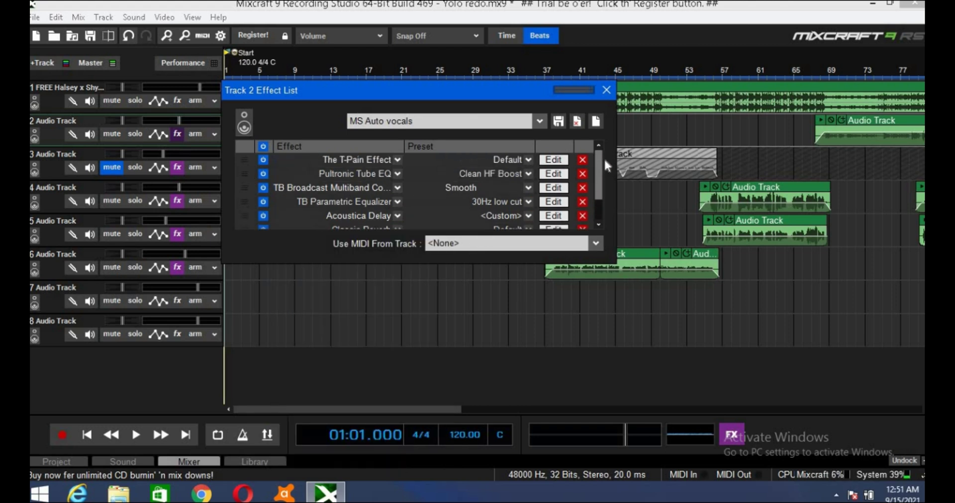
# Step: Review The T-Pain Effect settings on track 2 (key C#, Major scale), then close them
pyautogui.click(553, 160)
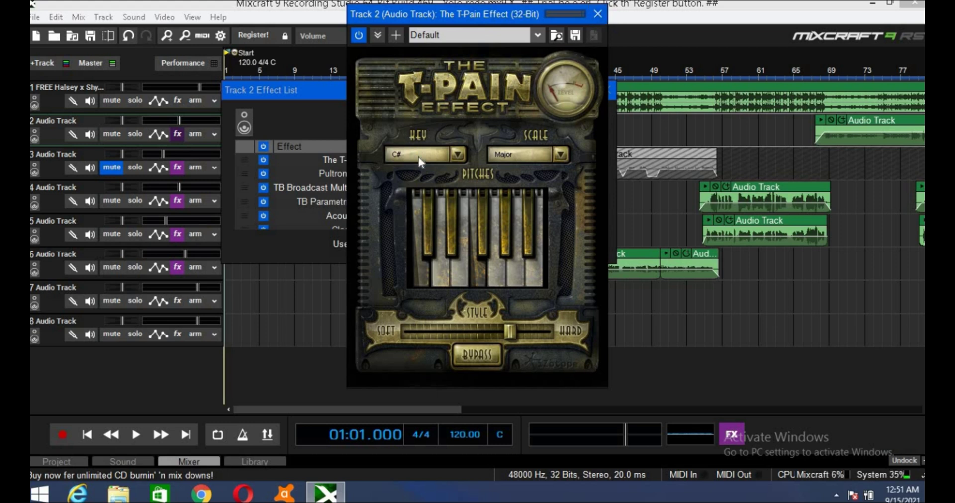
pyautogui.click(595, 16)
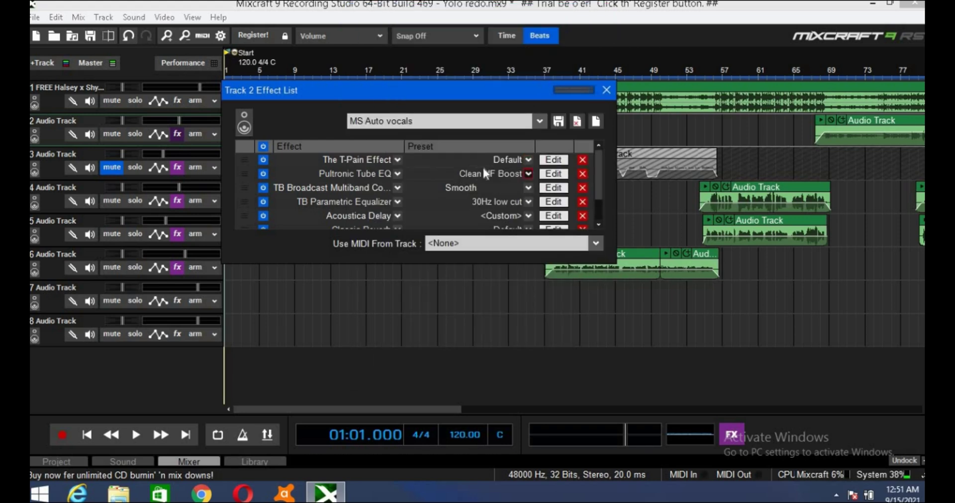
# Step: Open the Pultronic Tube EQ, keep its Clean HF Boost preset, and close it
pyautogui.click(551, 173)
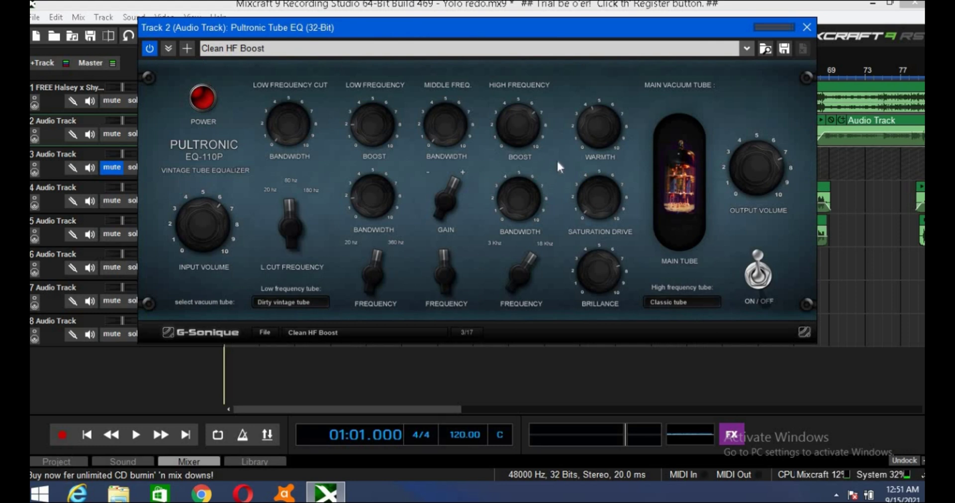
pyautogui.click(748, 48)
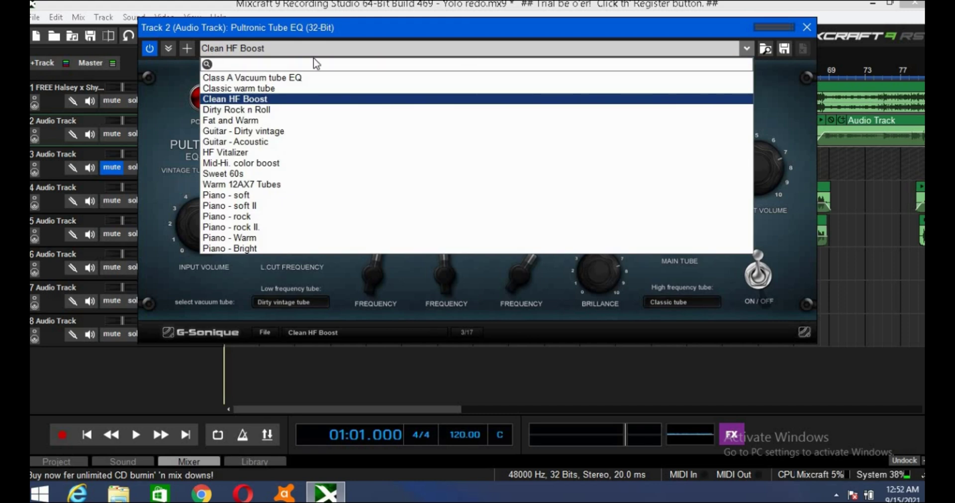
pyautogui.click(257, 100)
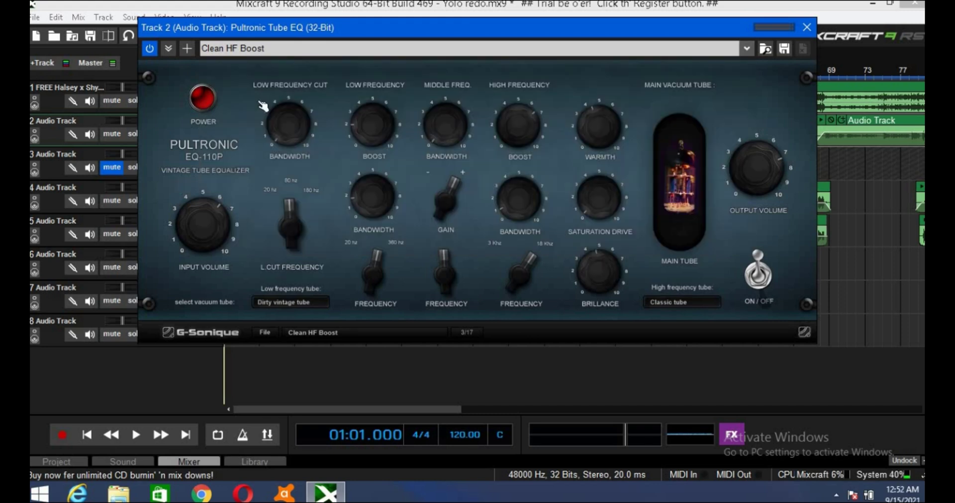
pyautogui.click(806, 27)
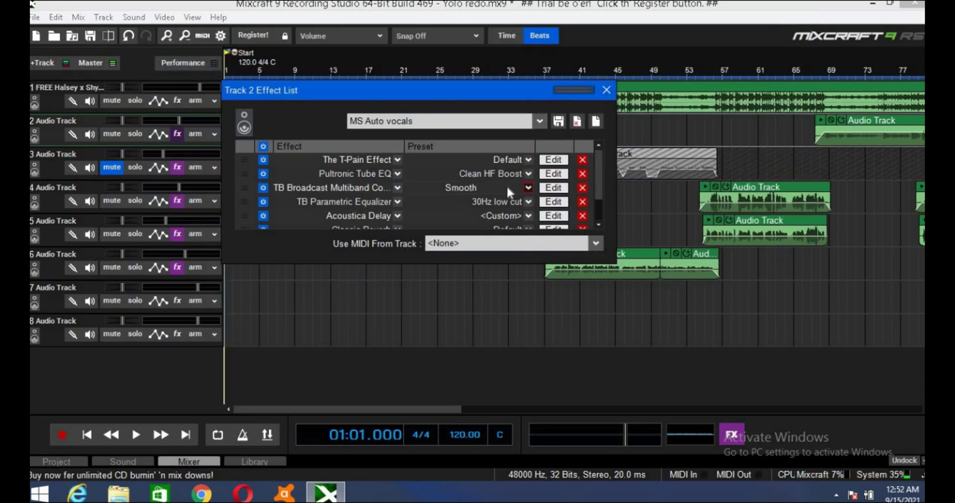
# Step: Open the TB Broadcast Multiband Compressor, keep its Smooth preset, and close it
pyautogui.click(561, 189)
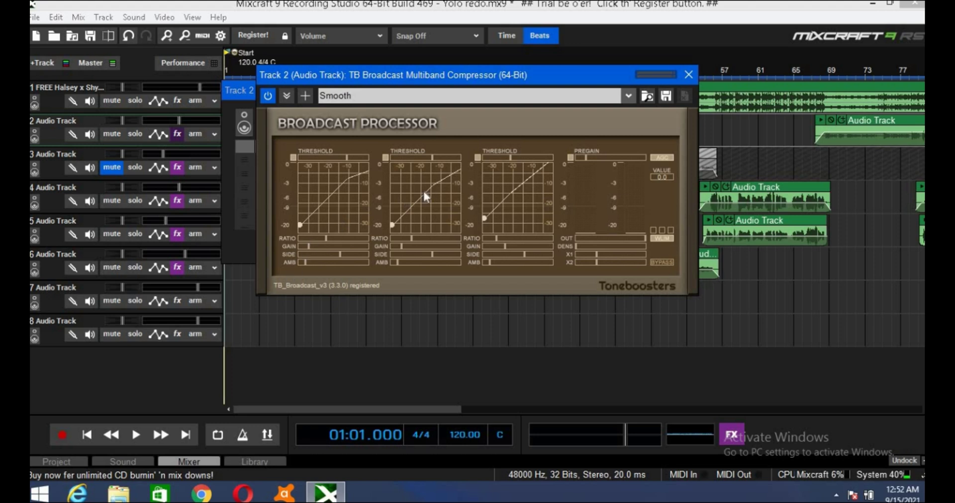
pyautogui.click(629, 97)
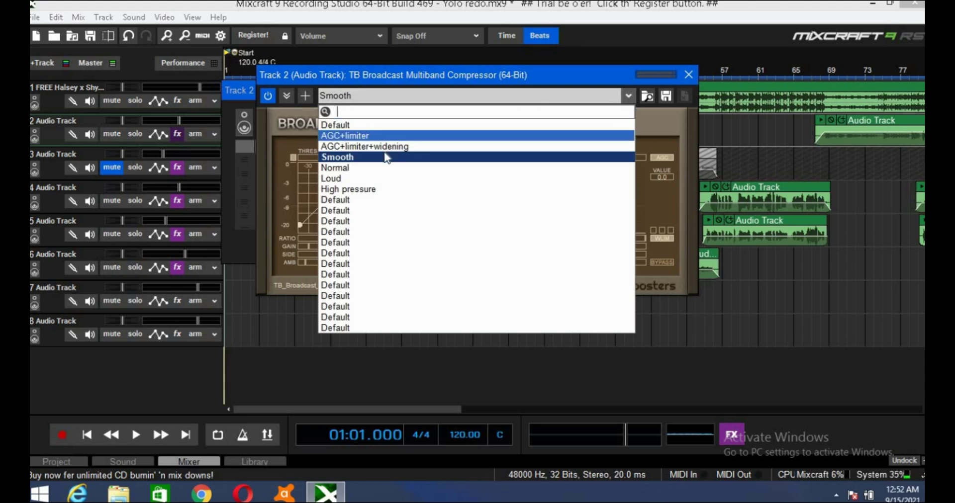
pyautogui.click(629, 97)
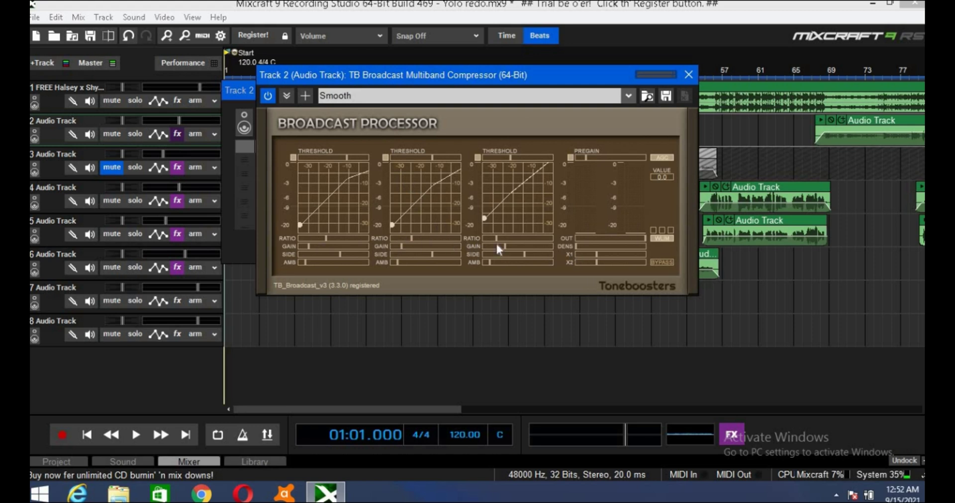
pyautogui.click(689, 74)
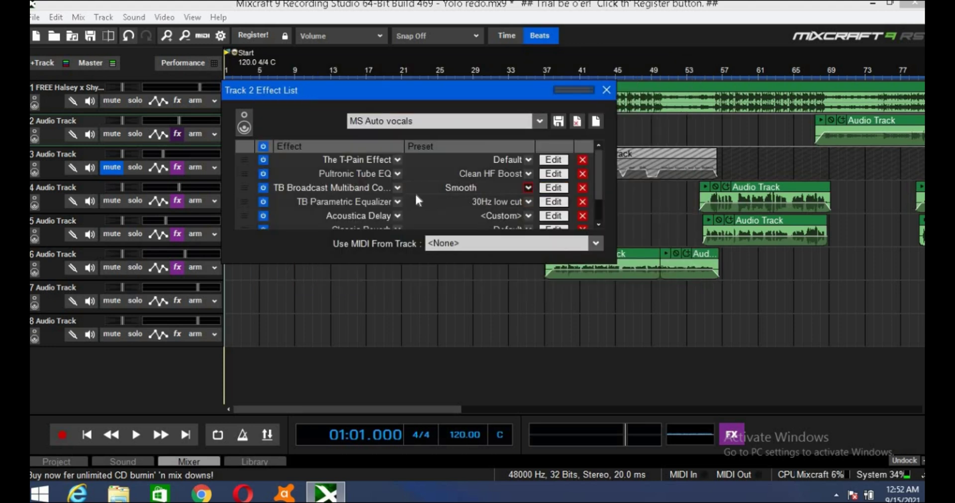
# Step: Drag the TB Parametric Equalizer's low cut node to about 31Hz, -4.6dB, Q 0.70
pyautogui.click(551, 201)
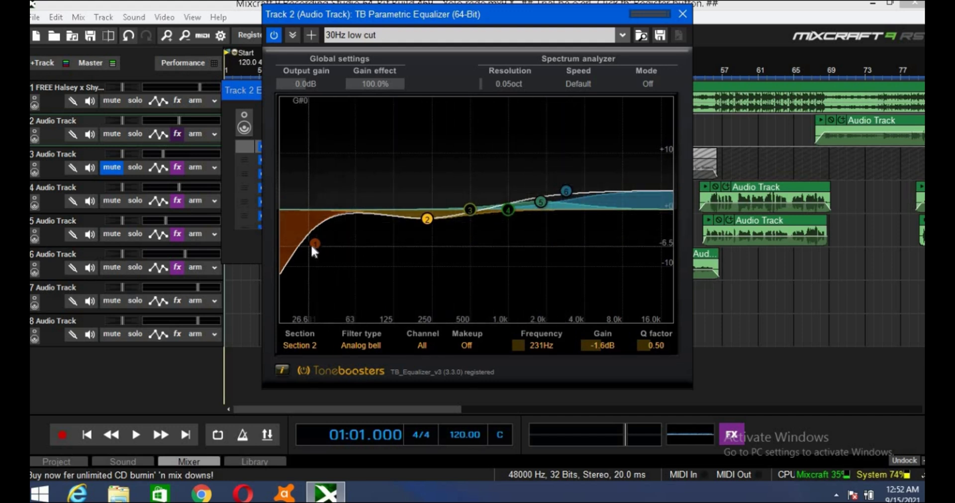
pyautogui.moveTo(315, 243)
pyautogui.mouseDown()
pyautogui.moveTo(348, 282)
pyautogui.moveTo(300, 123)
pyautogui.moveTo(334, 233)
pyautogui.moveTo(329, 259)
pyautogui.moveTo(311, 253)
pyautogui.moveTo(317, 236)
pyautogui.mouseUp()
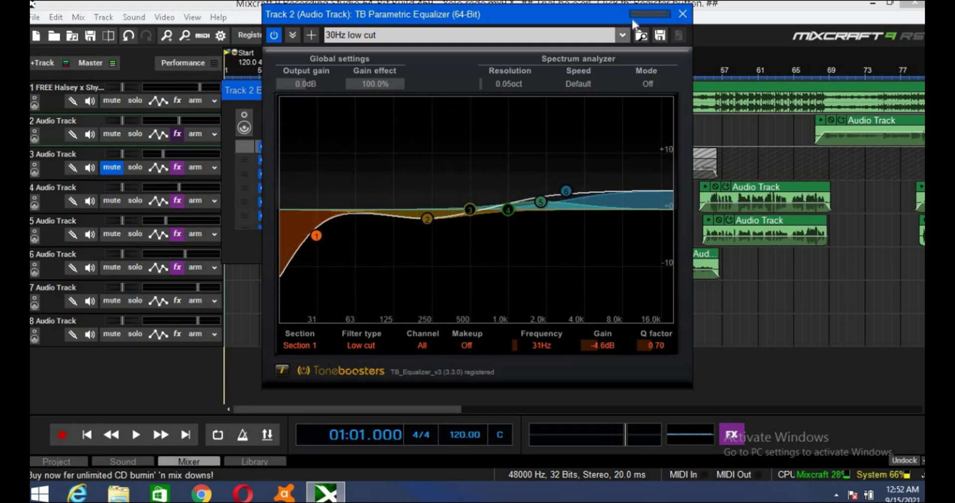
# Step: Close the EQ, then check and close the Acoustica Delay and Classic Reverb settings
pyautogui.click(681, 14)
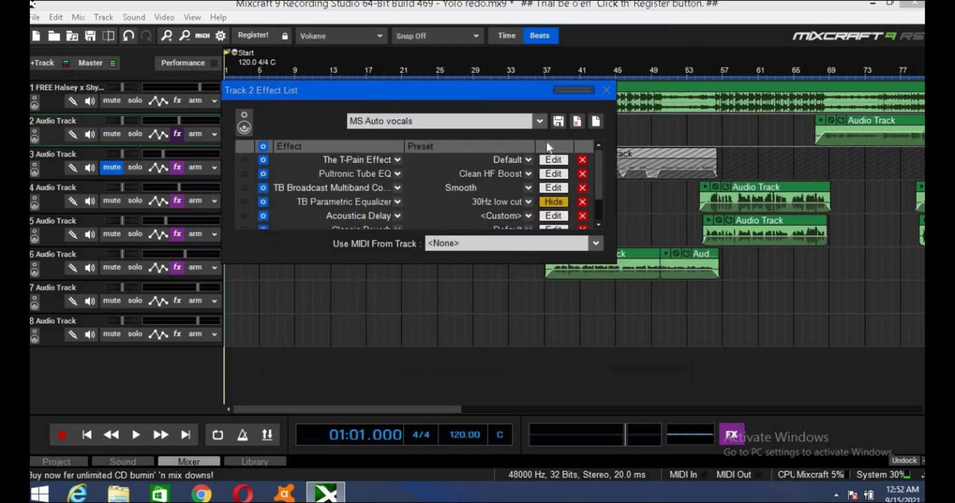
pyautogui.click(553, 216)
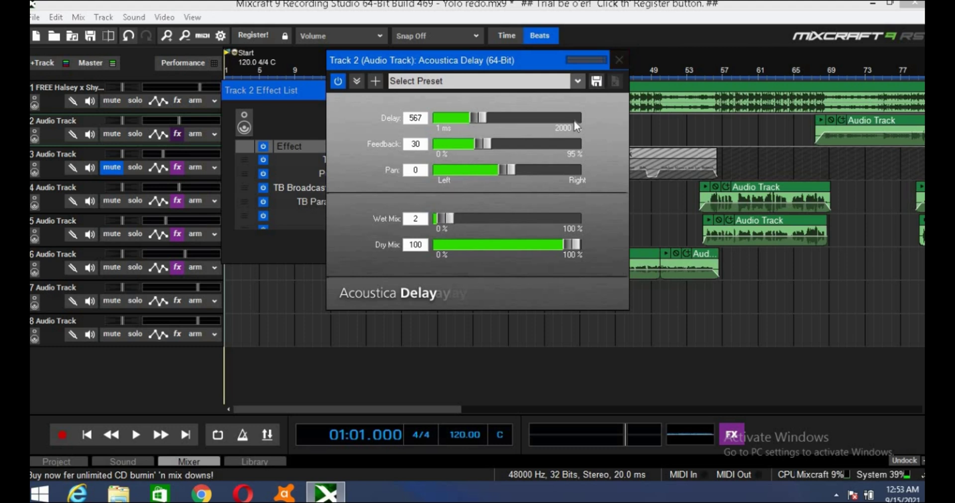
pyautogui.click(619, 60)
pyautogui.scroll(-2, 601, 222)
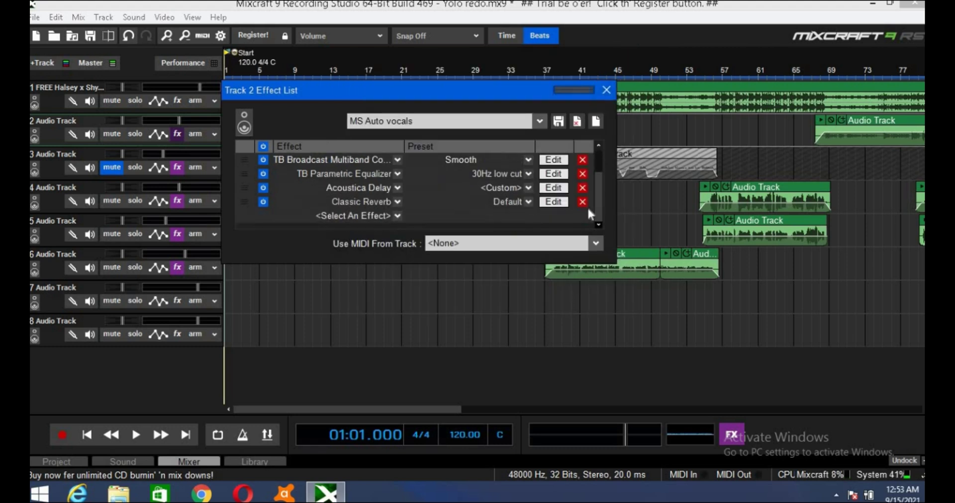
pyautogui.click(553, 202)
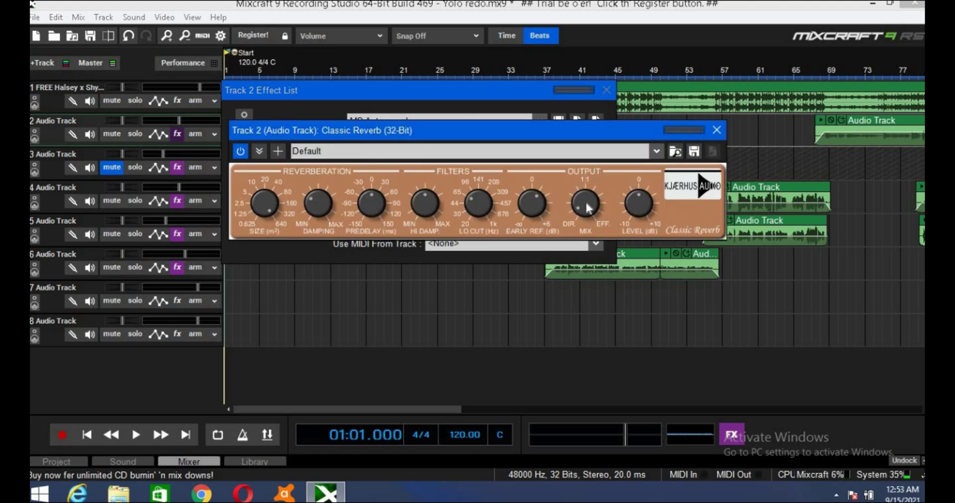
pyautogui.click(716, 130)
# Step: Close track 2's effect list, then play the mix from about bar 6 to hear its vocals, and stop
pyautogui.click(606, 90)
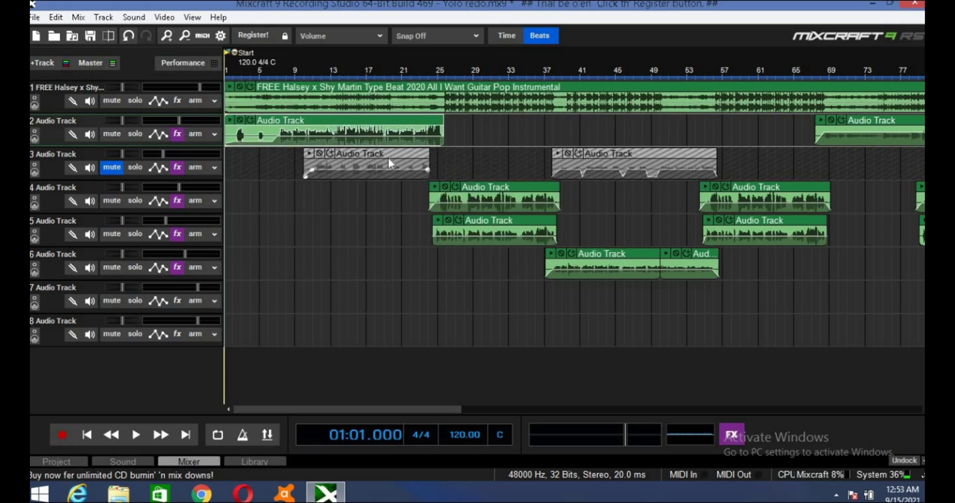
pyautogui.click(273, 66)
pyautogui.press('space')
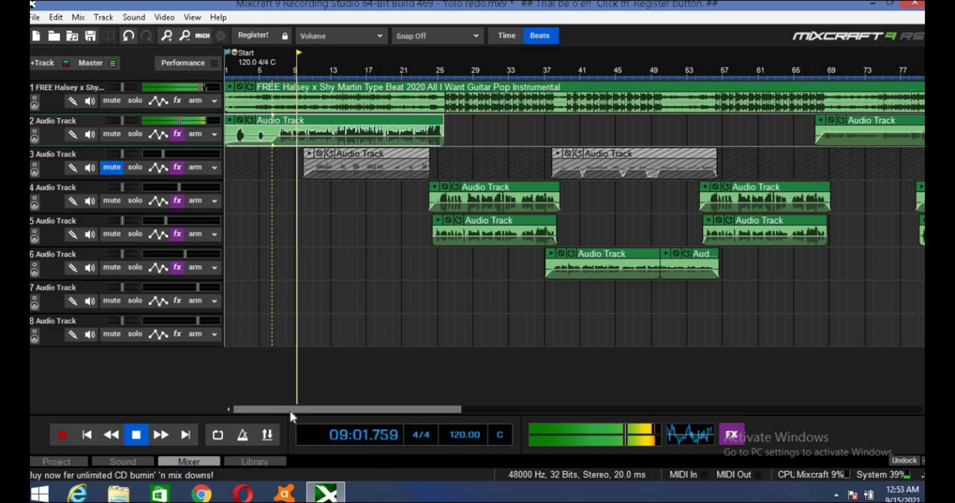
pyautogui.moveTo(286, 409); pyautogui.dragTo(289, 408)
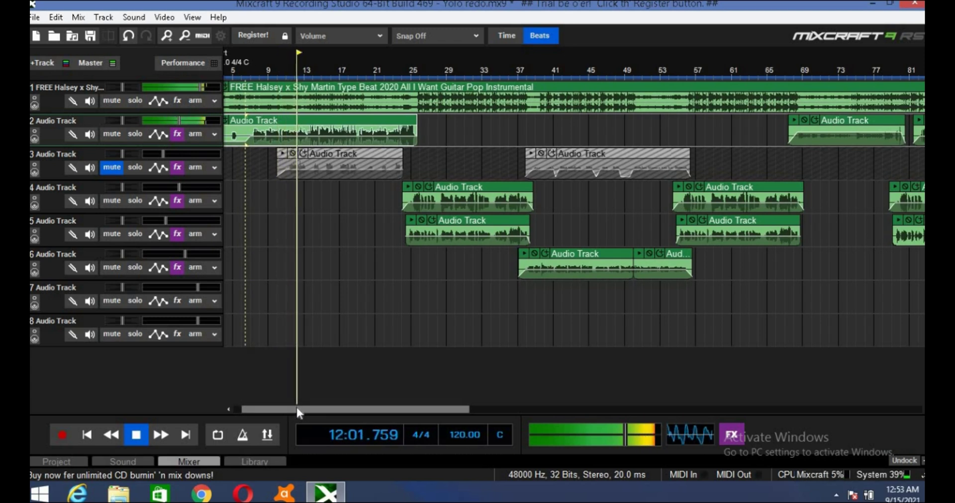
pyautogui.click(137, 435)
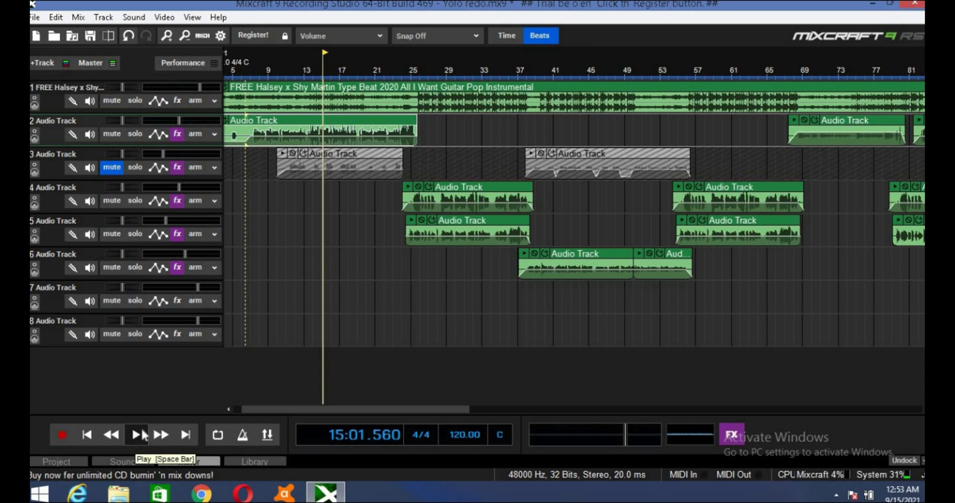
# Step: Put the playhead back near bar 7, unmute track 3 and bring up its effect list
pyautogui.click(251, 63)
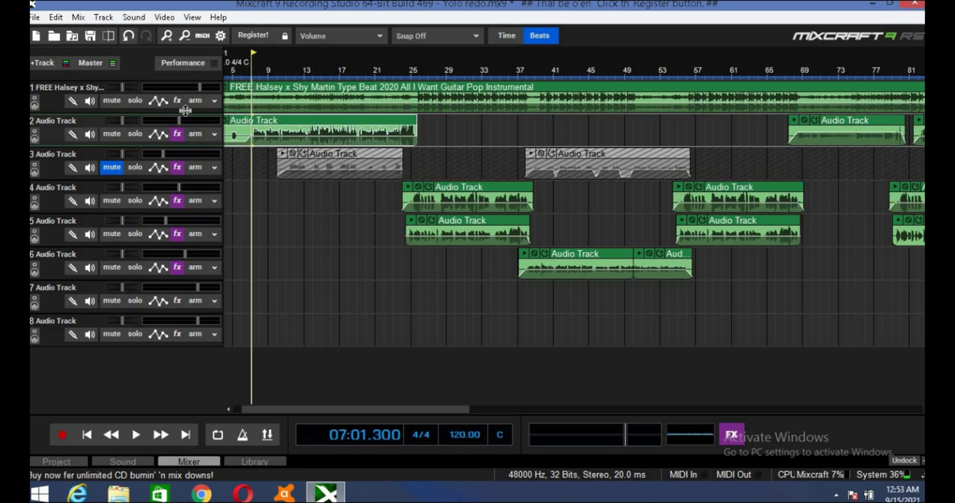
pyautogui.click(110, 167)
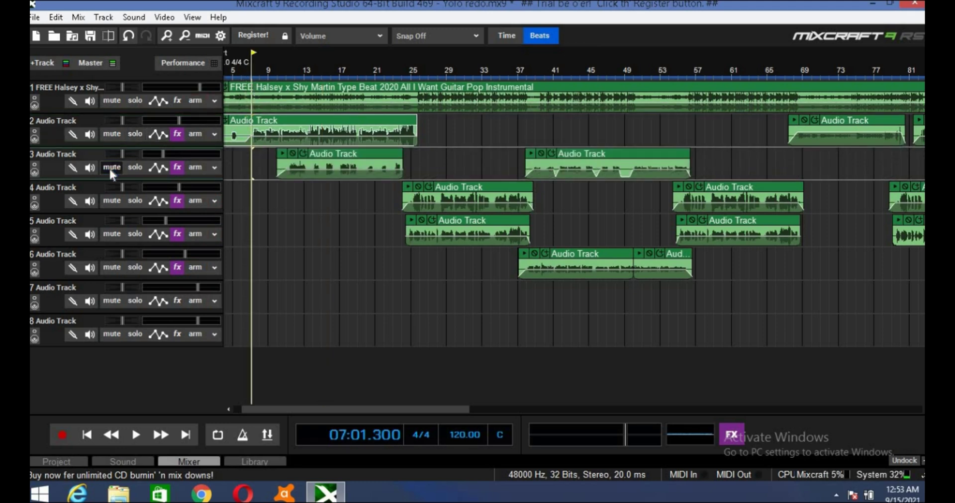
pyautogui.click(176, 166)
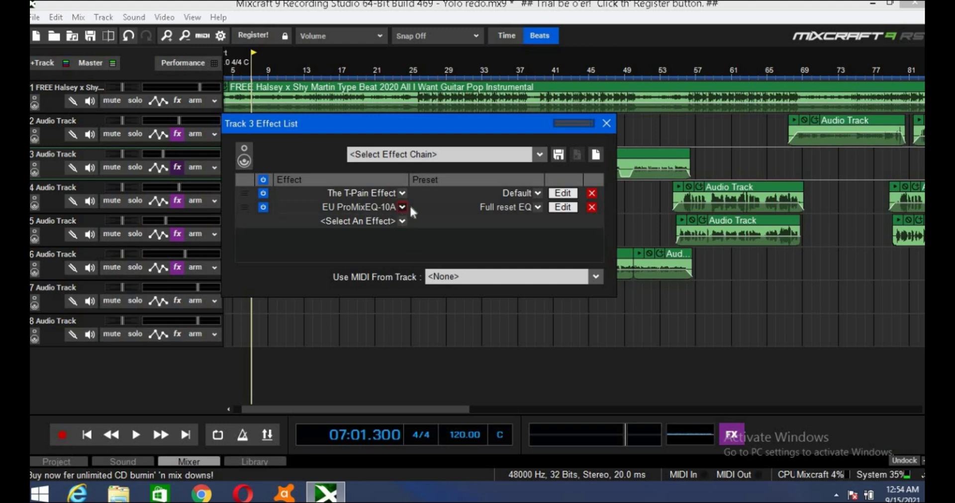
# Step: Check track 3's The T-Pain Effect and EU ProMixEQ-10A (Full reset EQ) settings, then close them
pyautogui.click(562, 192)
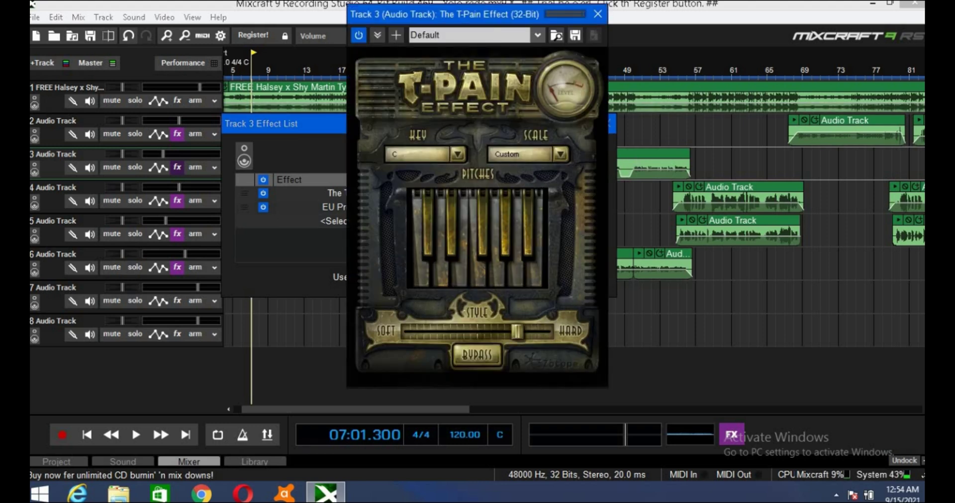
pyautogui.click(597, 14)
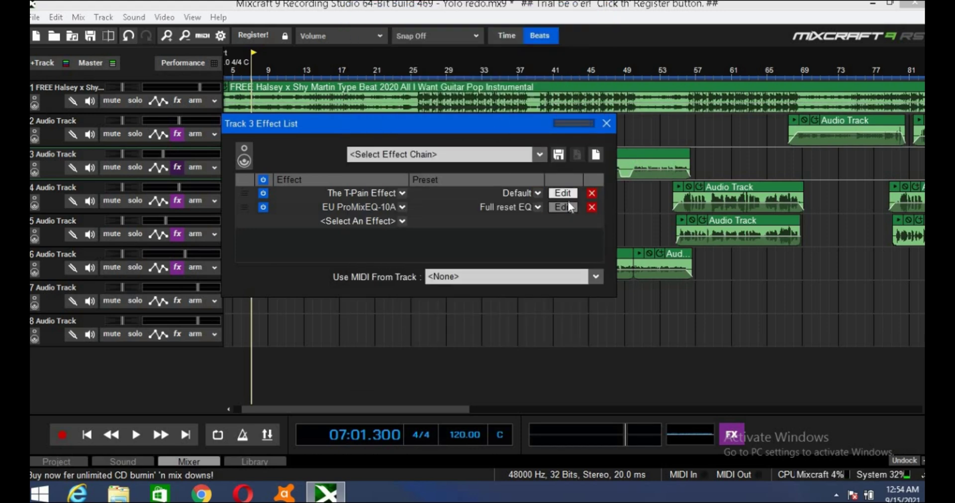
pyautogui.click(560, 205)
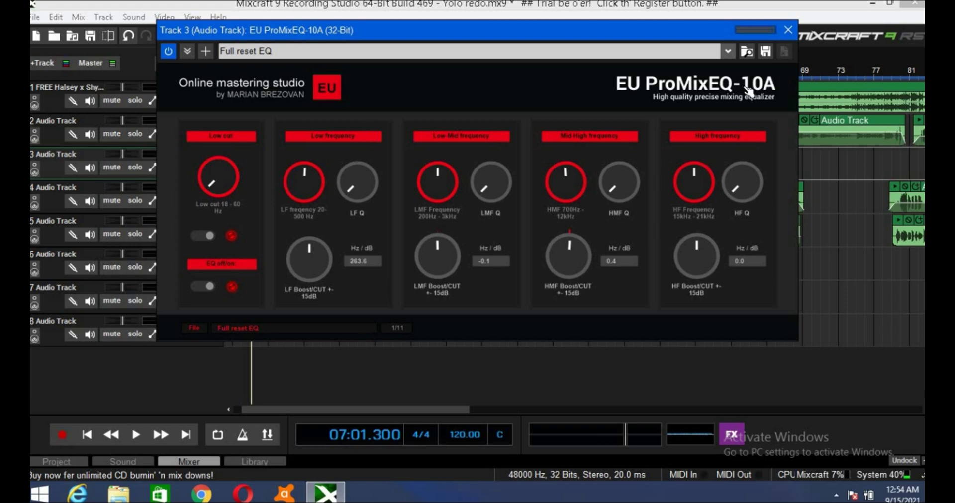
pyautogui.click(789, 31)
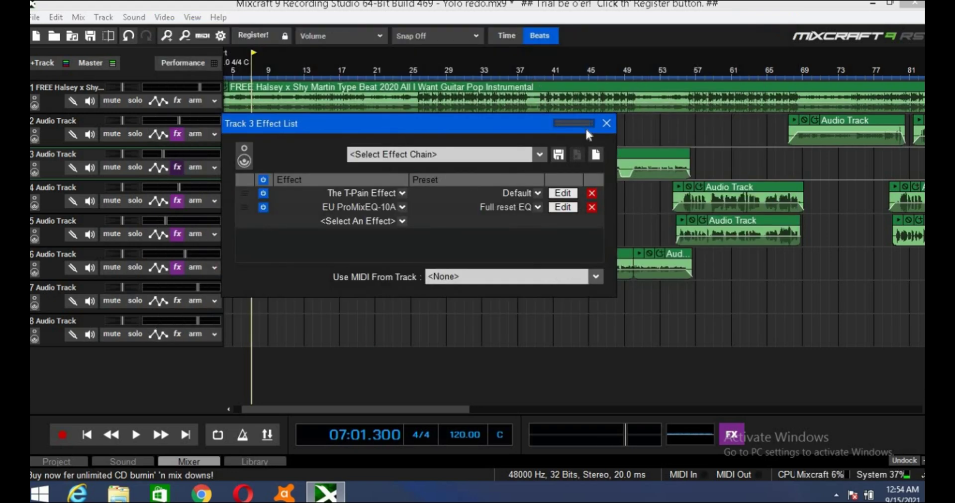
pyautogui.click(606, 124)
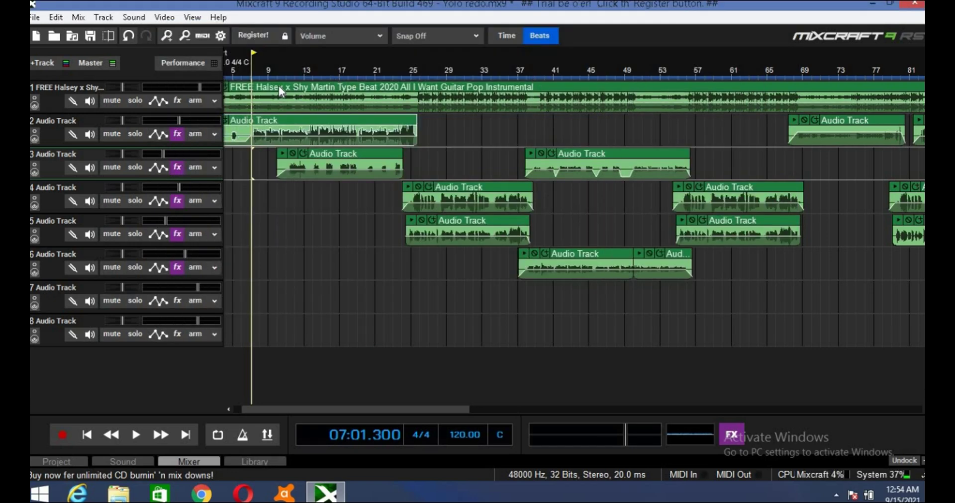
# Step: Play the mix from about bar 10 with track 3 audible, then stop and return to bar 10
pyautogui.click(276, 58)
pyautogui.press('space')
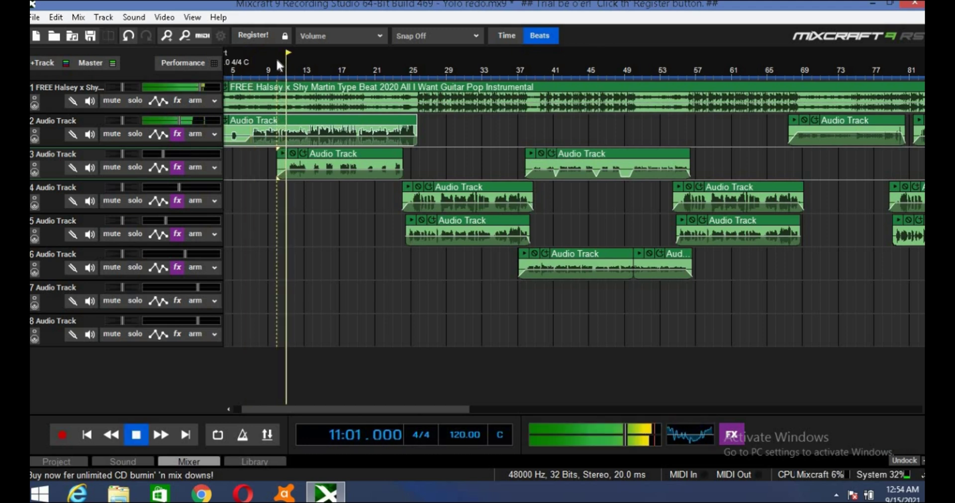
pyautogui.click(137, 436)
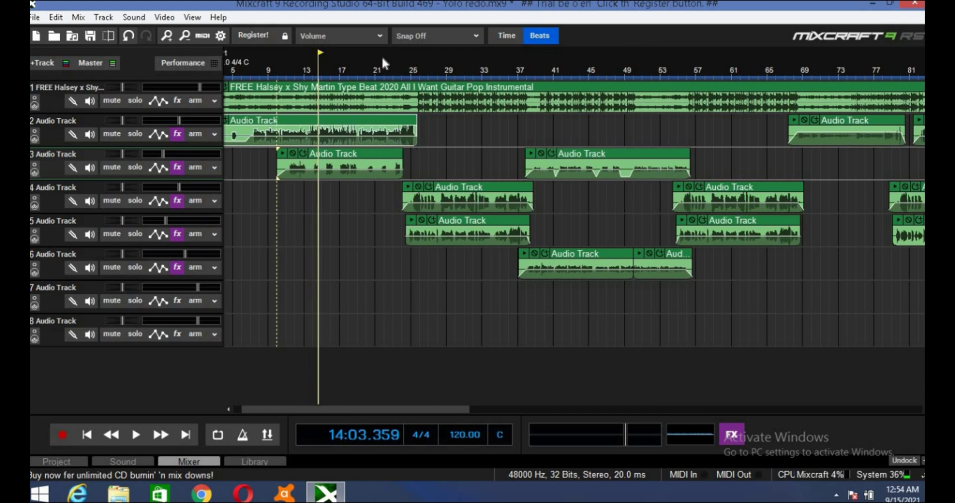
pyautogui.click(283, 66)
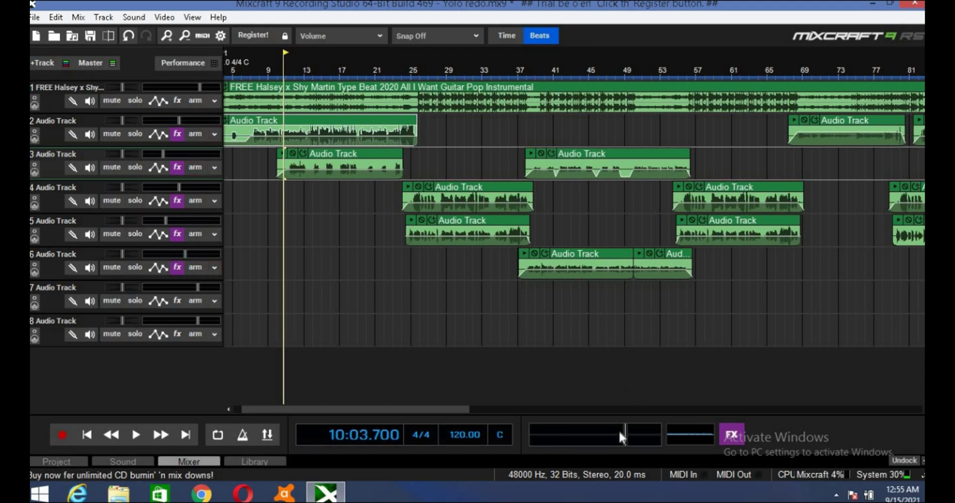
# Step: Check the master track's Classic Master Limiter on its Master CD preset, then close both windows
pyautogui.click(730, 434)
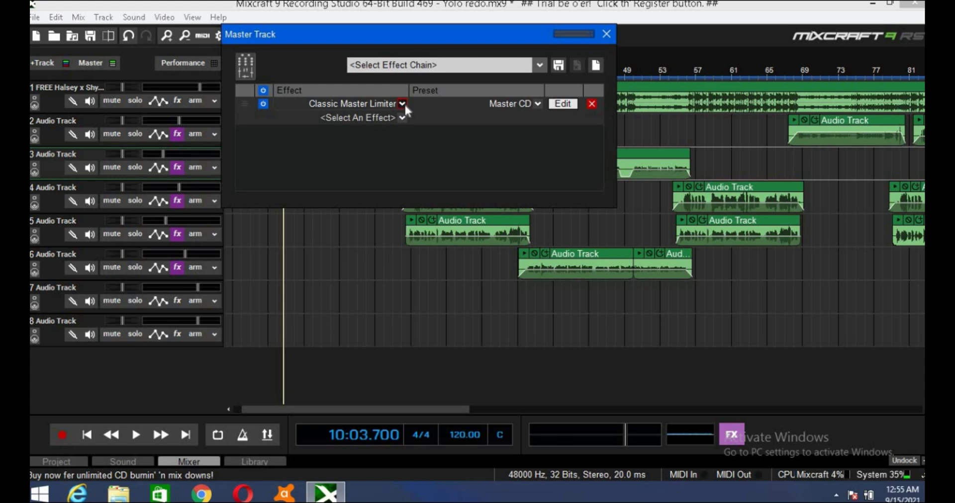
pyautogui.click(564, 103)
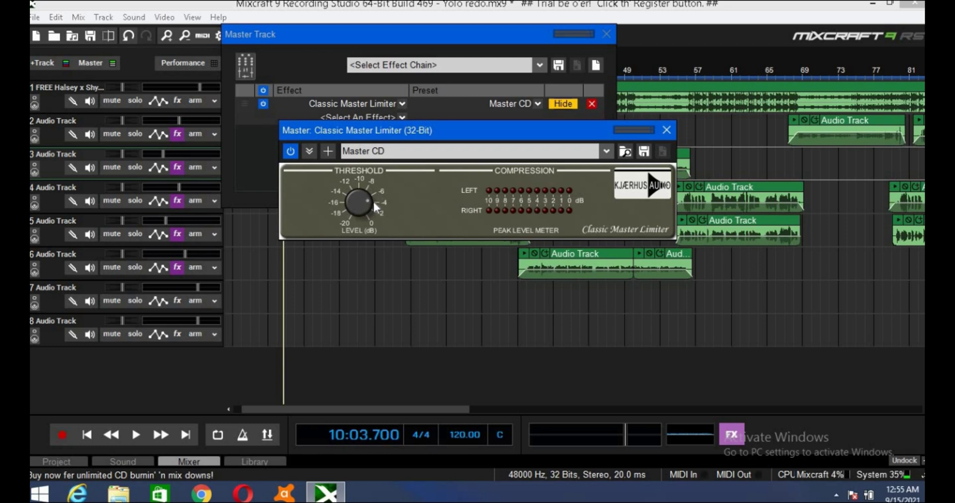
pyautogui.click(665, 130)
pyautogui.click(604, 33)
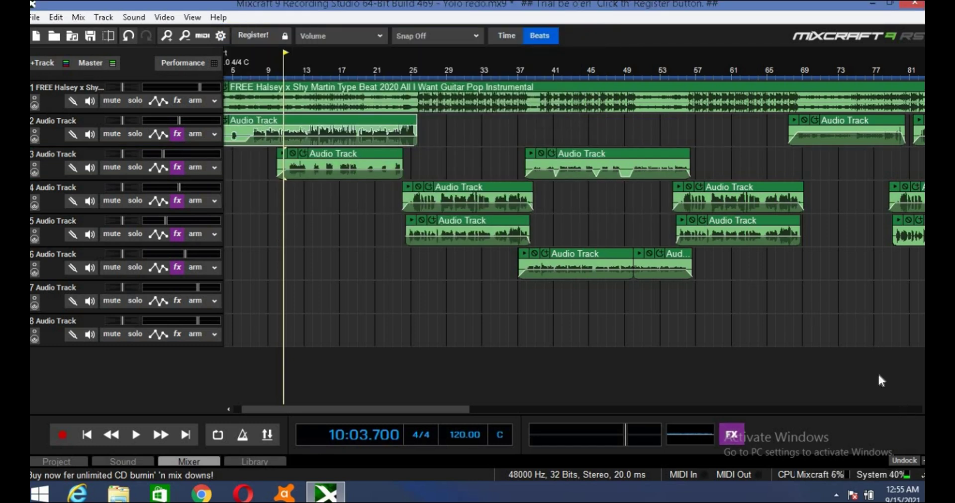
# Step: Show the mixer and scroll to the FX and EQ sections listing tracks 2, 4 and 6's effects
pyautogui.click(920, 461)
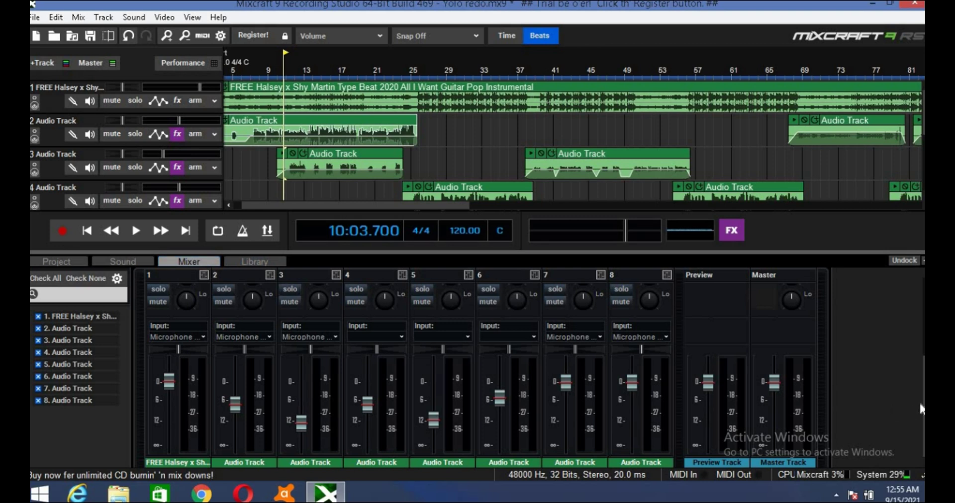
pyautogui.scroll(5, 643, 356)
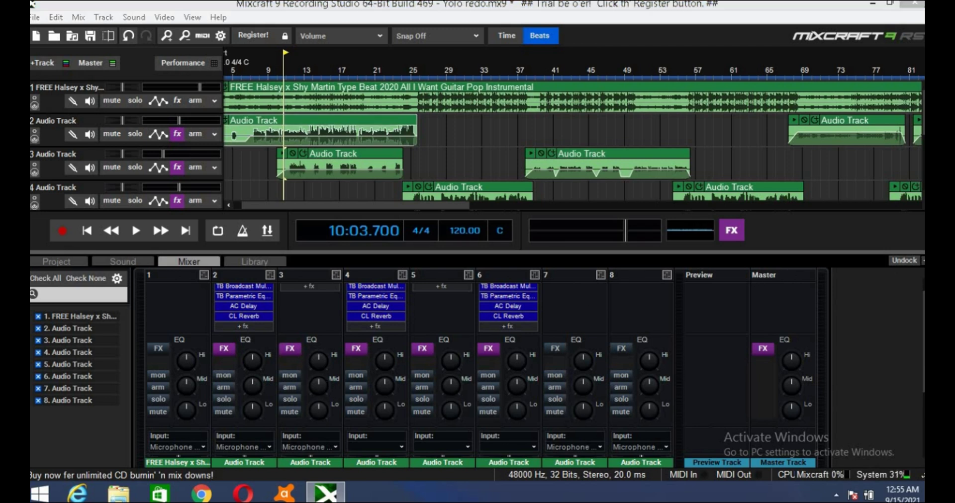
# Step: Close the mixer, set playback to bar 24, and move the empty track and bar-25 vocal clip to track 4
pyautogui.click(189, 262)
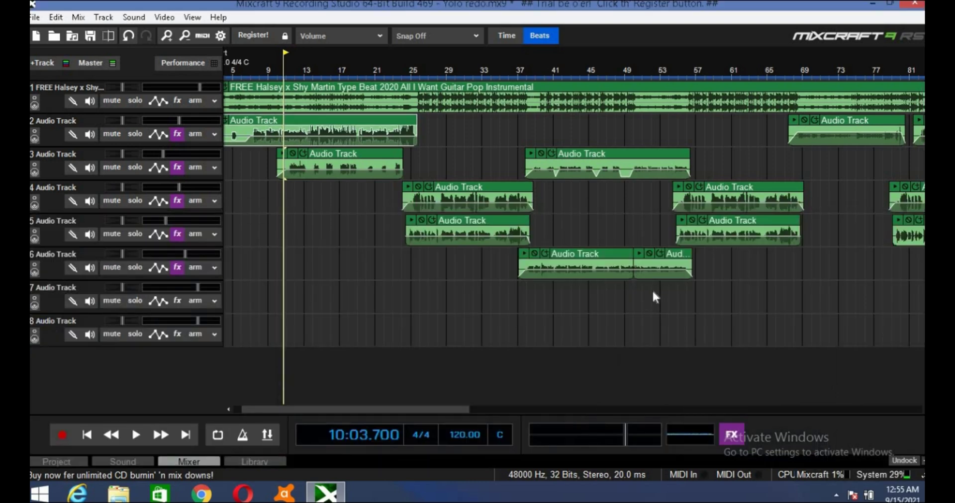
pyautogui.click(404, 66)
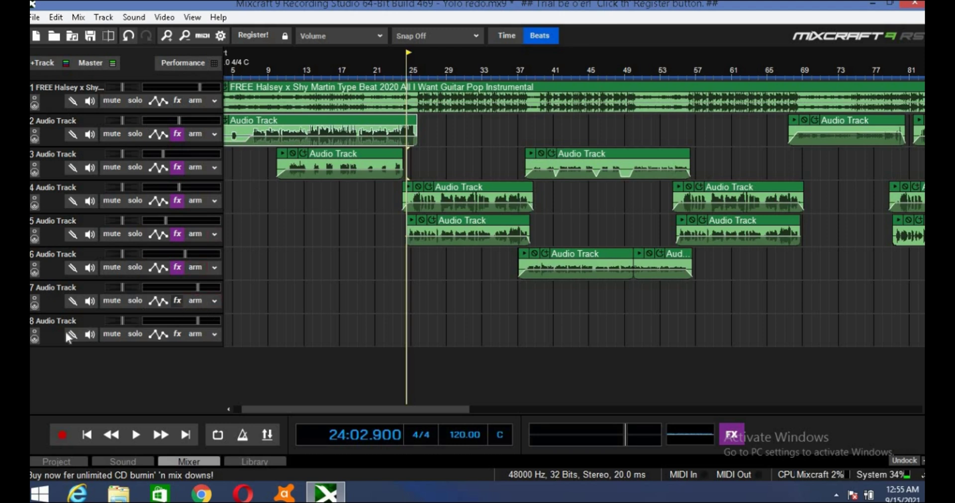
pyautogui.moveTo(53, 281); pyautogui.dragTo(74, 190)
pyautogui.click(452, 219)
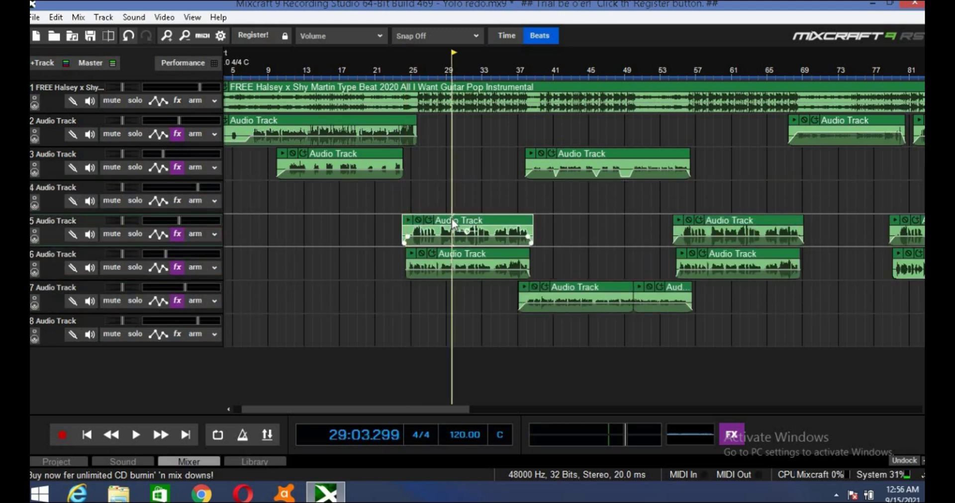
pyautogui.moveTo(451, 219); pyautogui.dragTo(451, 186)
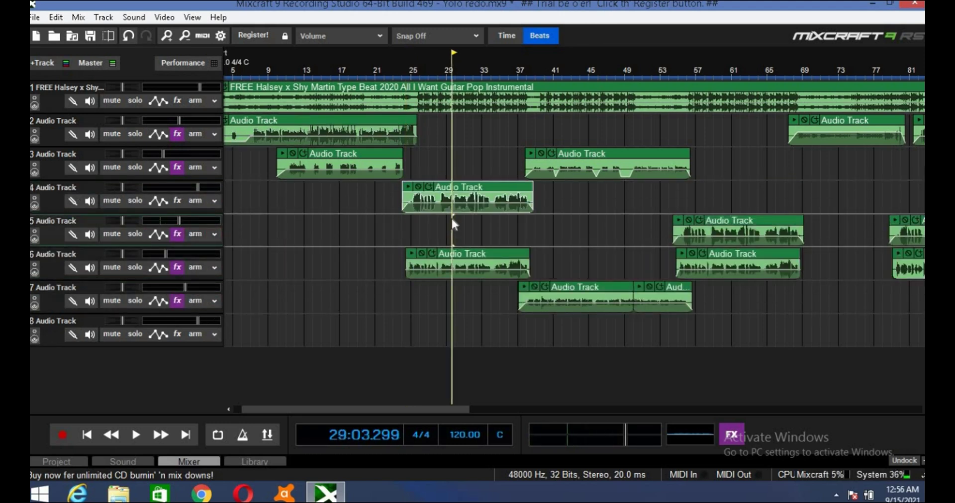
# Step: Mute the sixth track's vocal clips and play from bar 24 to hear the mix without them
pyautogui.click(112, 267)
pyautogui.click(409, 64)
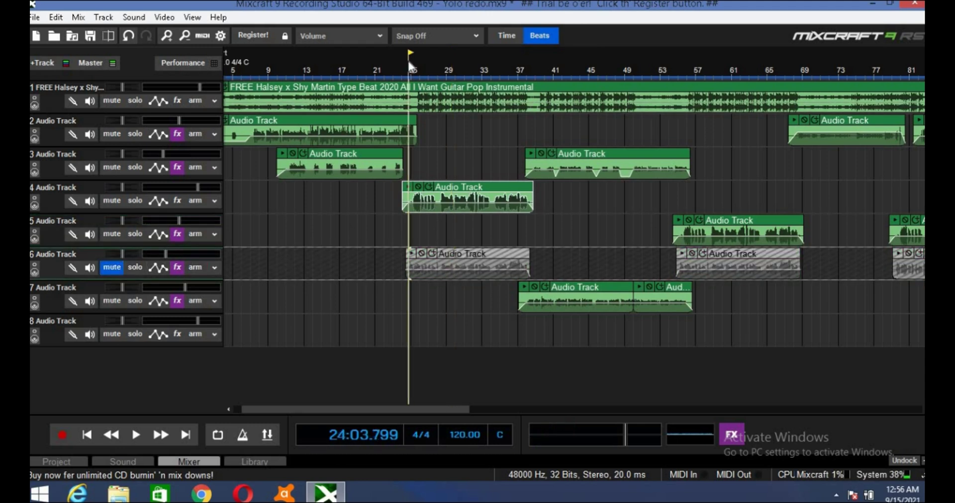
pyautogui.press('space')
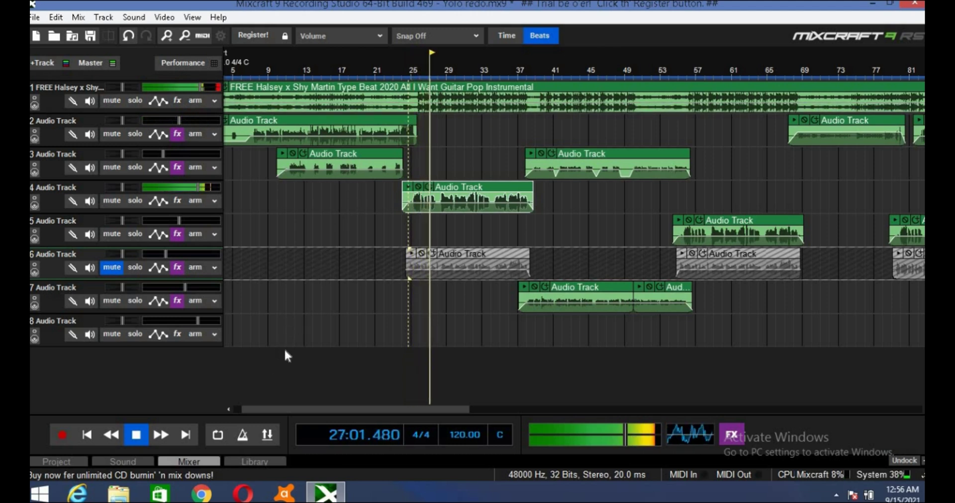
pyautogui.press('space')
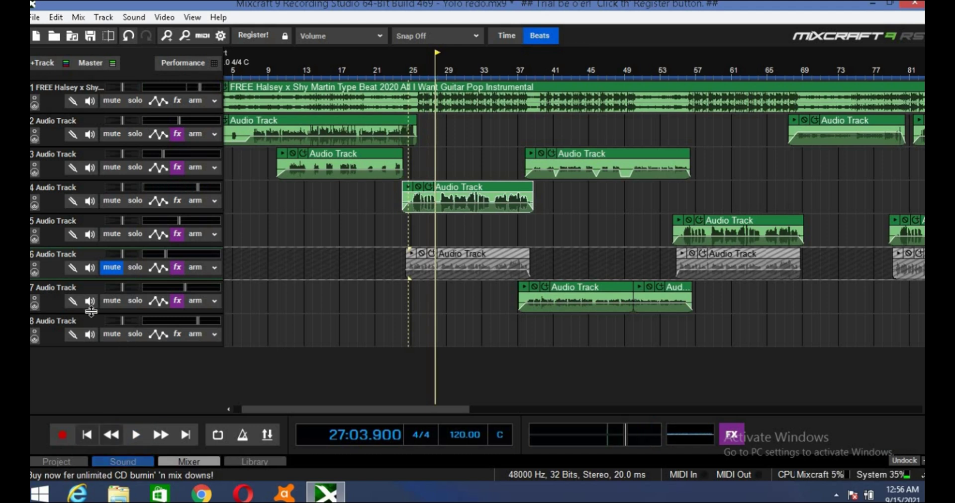
# Step: Move the vocal clip back to track 5, the empty track down to seventh, and reset playback near bar 25
pyautogui.click(461, 192)
pyautogui.moveTo(461, 191); pyautogui.dragTo(461, 225)
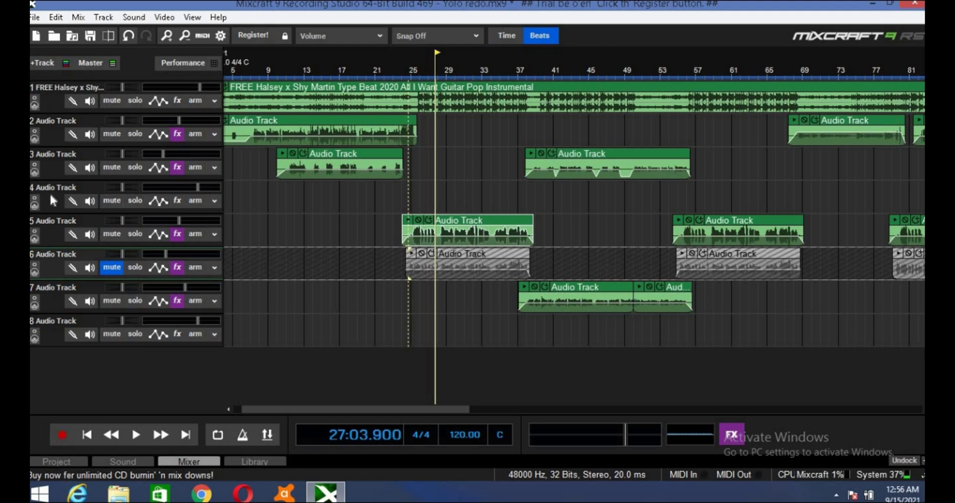
pyautogui.moveTo(52, 199); pyautogui.dragTo(52, 330)
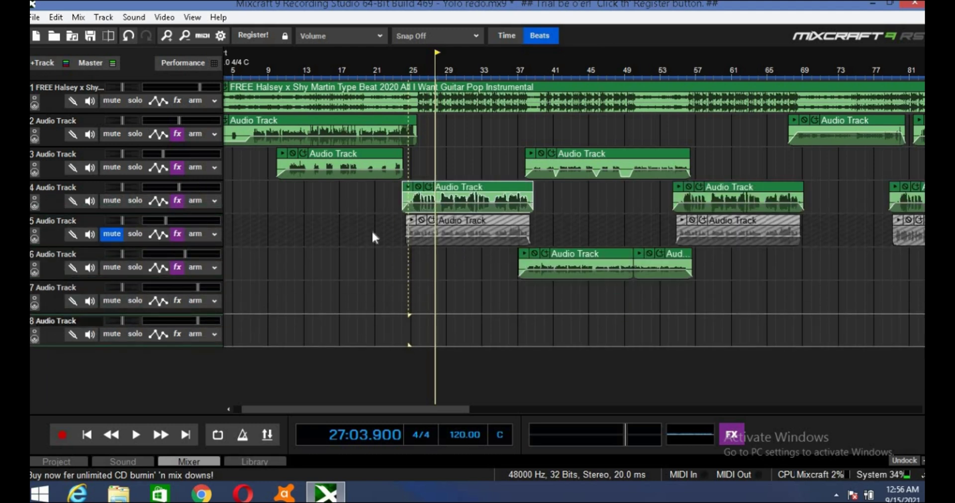
pyautogui.click(410, 68)
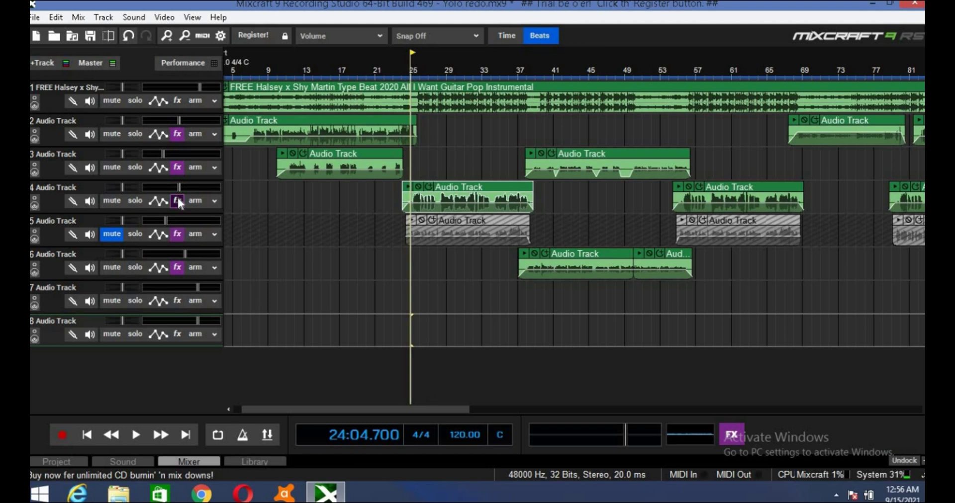
pyautogui.click(177, 200)
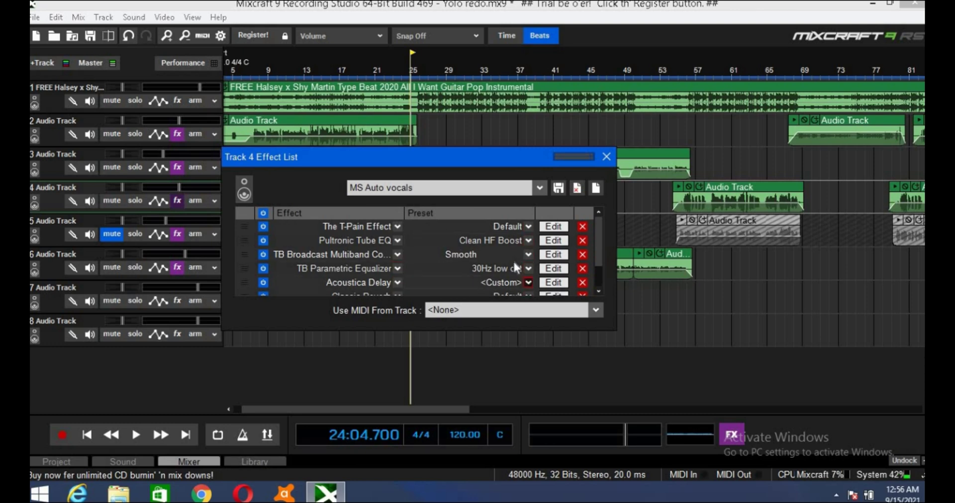
pyautogui.click(553, 226)
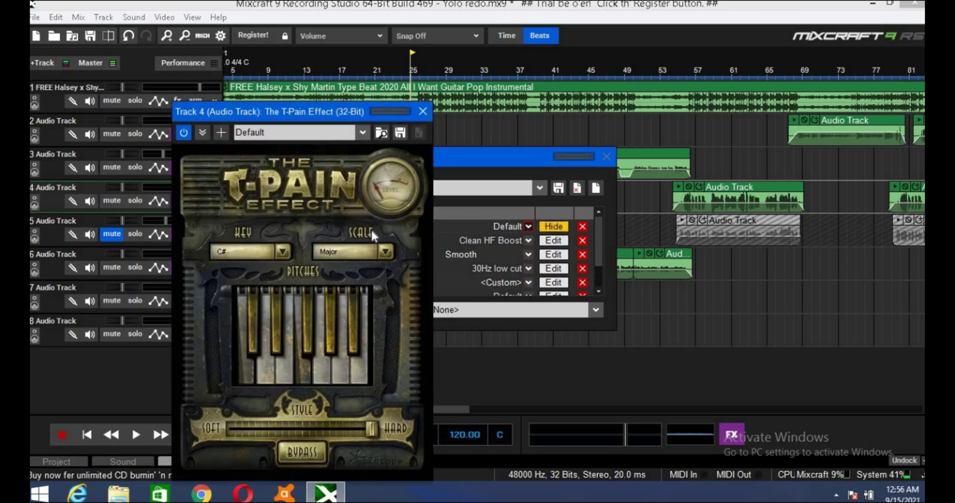
pyautogui.click(423, 111)
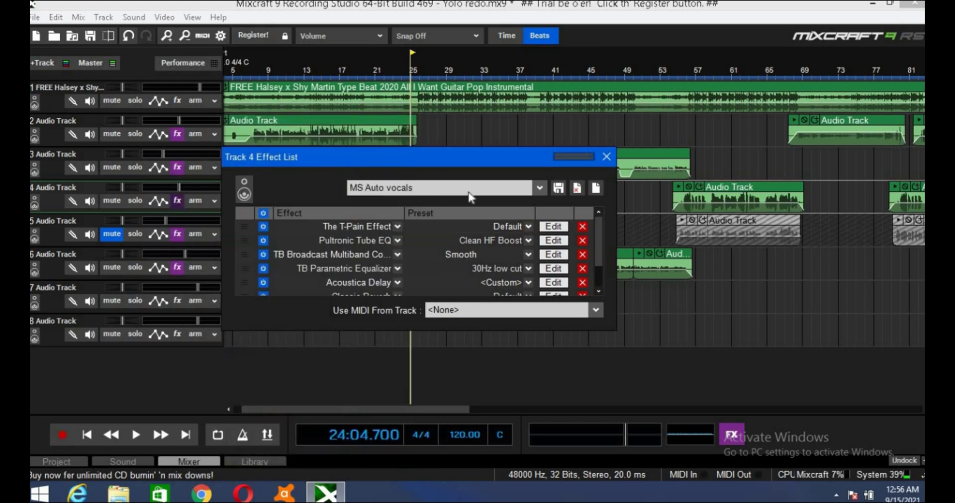
pyautogui.click(560, 238)
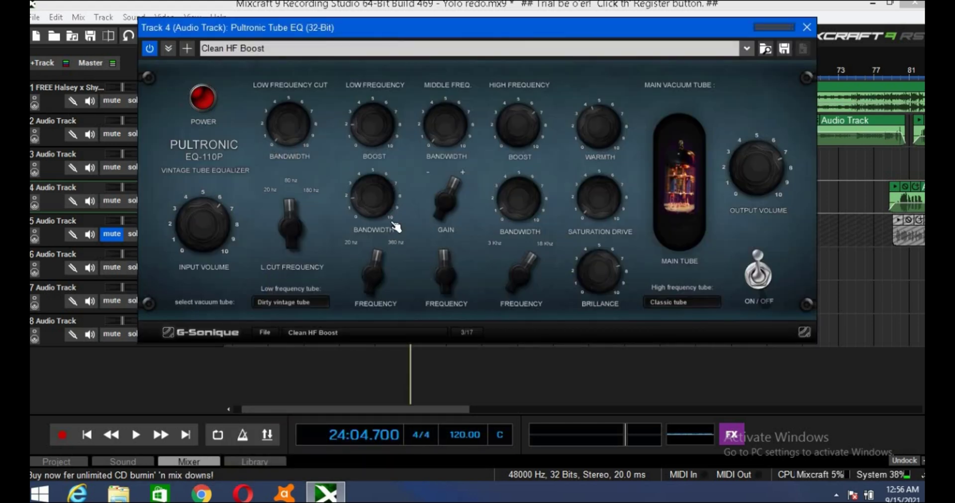
pyautogui.click(803, 29)
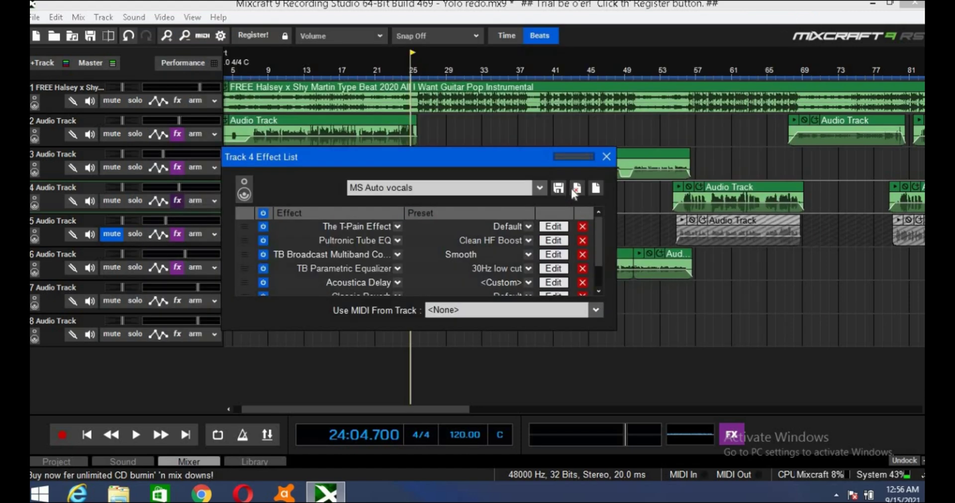
pyautogui.click(553, 268)
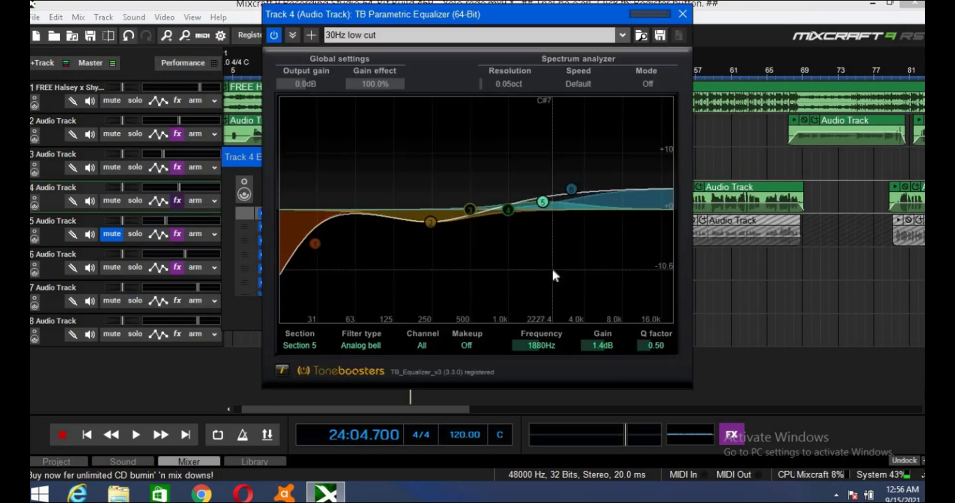
pyautogui.click(683, 14)
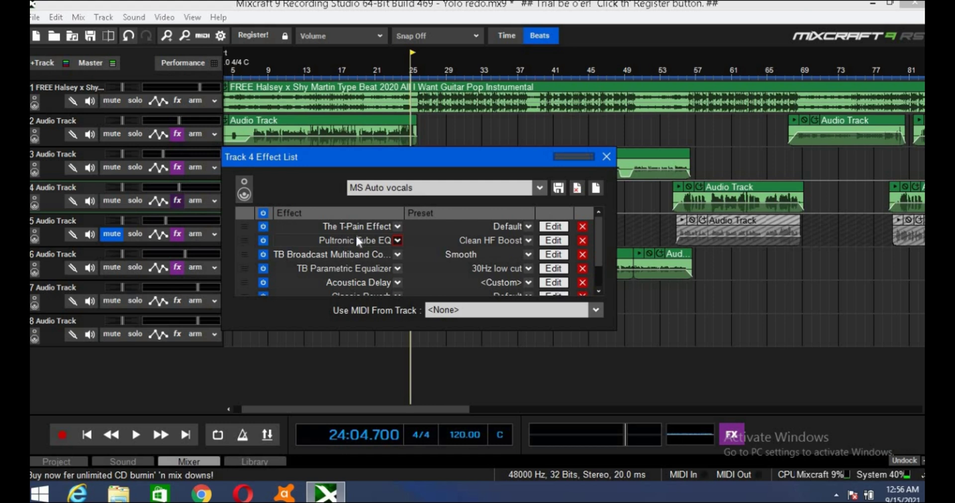
pyautogui.click(606, 157)
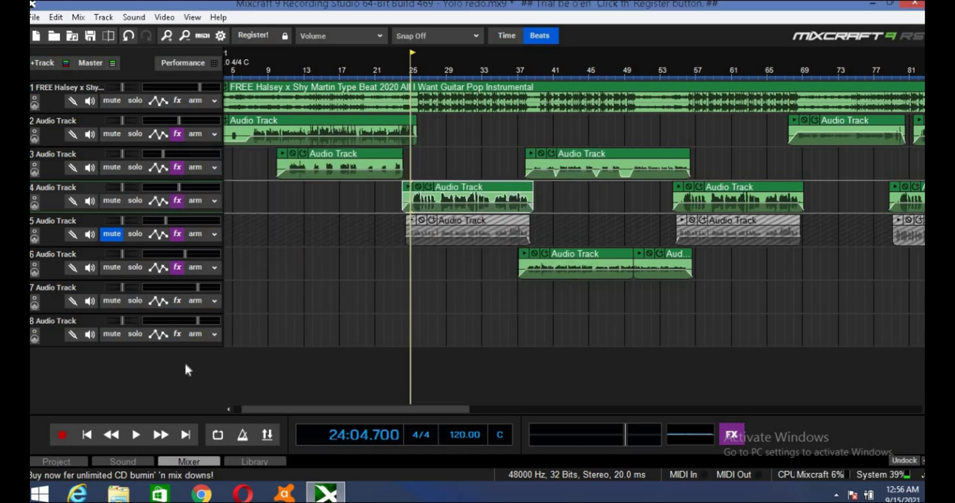
# Step: Play the mix from about bar 25 with track 5 muted and stop near bar 31
pyautogui.click(135, 435)
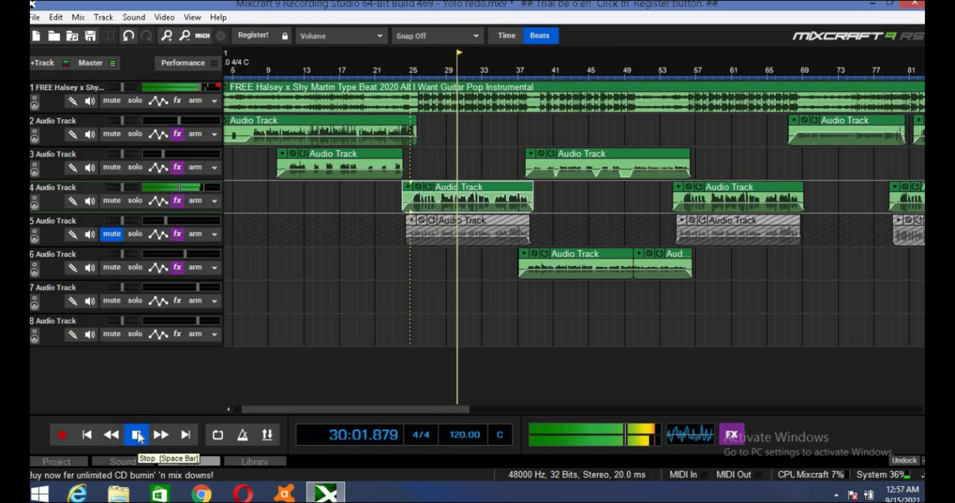
pyautogui.click(138, 435)
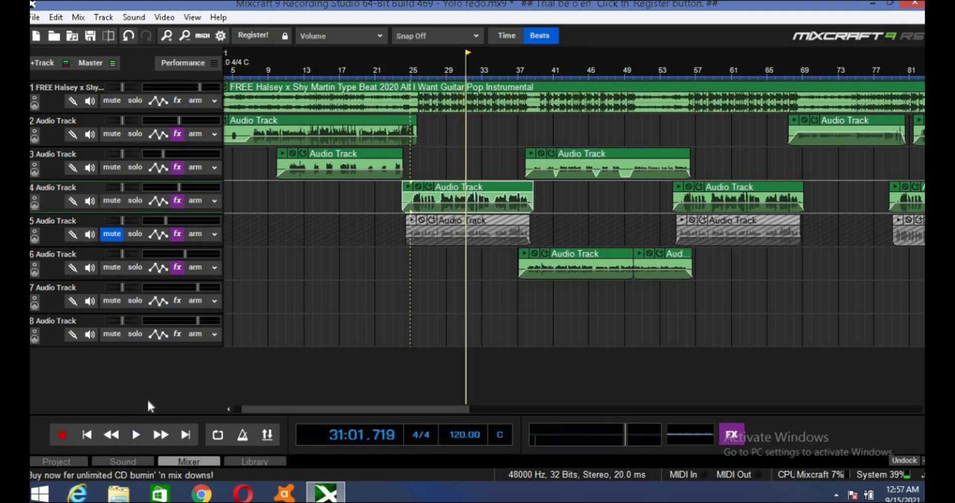
# Step: Unmute track 5, review its The T-Pain Effect and EU ProMixEQ-10A chain, then close the list
pyautogui.click(107, 234)
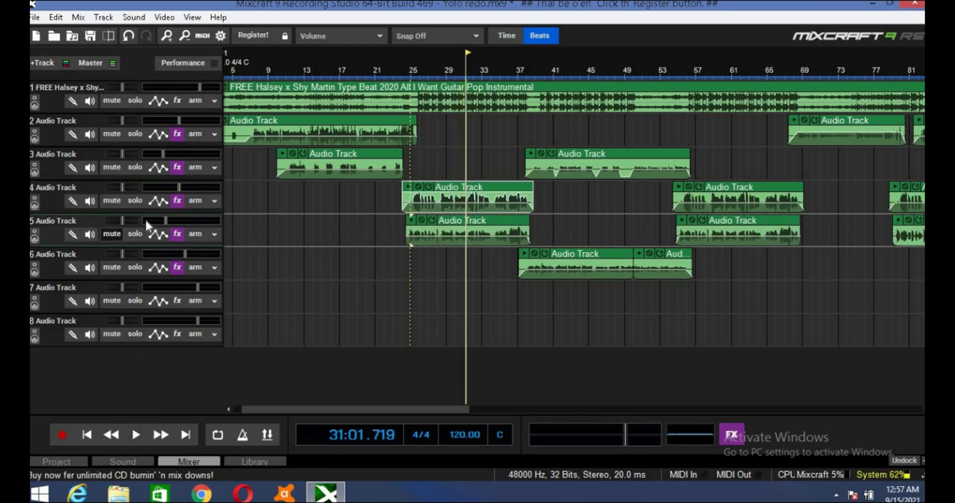
pyautogui.click(178, 233)
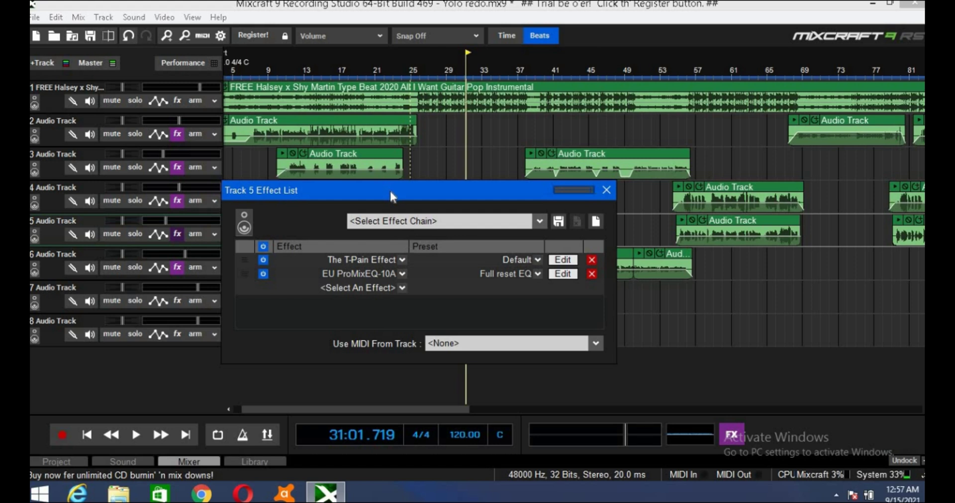
pyautogui.moveTo(389, 191); pyautogui.dragTo(368, 207)
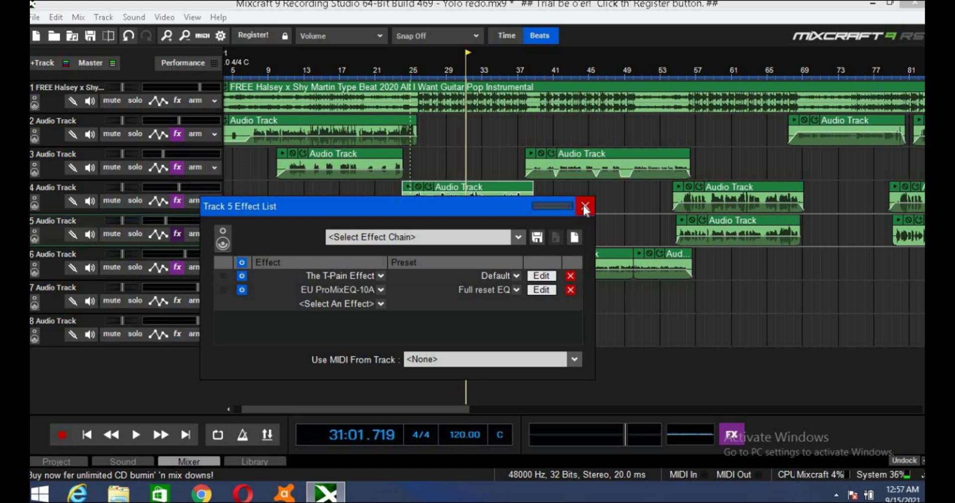
pyautogui.click(584, 206)
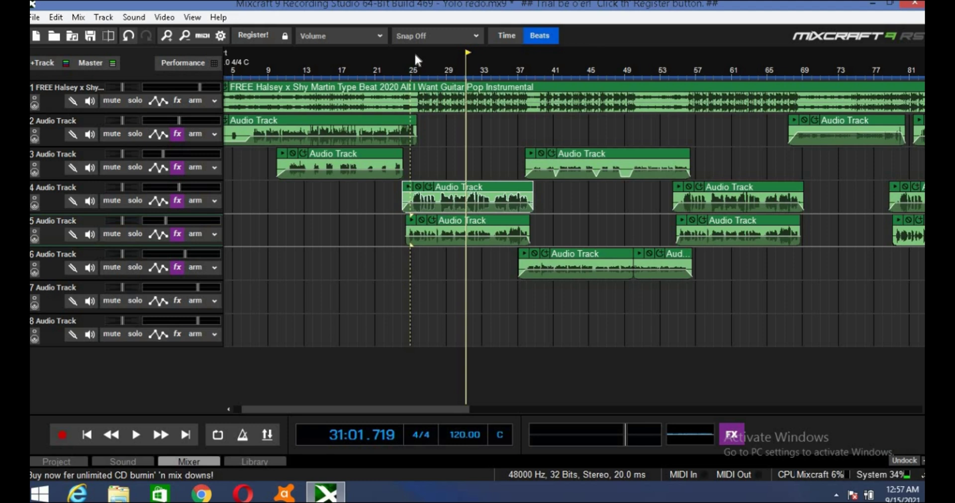
# Step: Play the mix from bar 25 with track 5 audible, then set the playback position to bar 37
pyautogui.click(415, 55)
pyautogui.click(406, 73)
pyautogui.click(412, 72)
pyautogui.press('space')
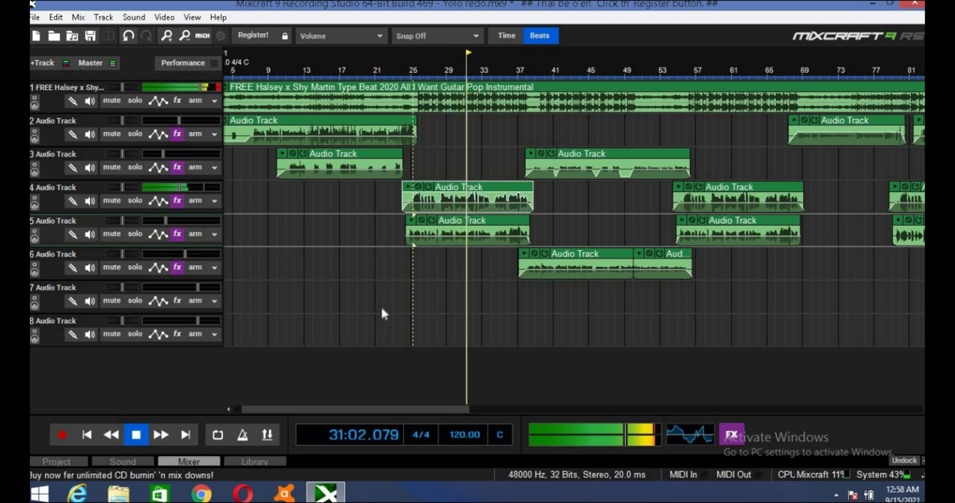
pyautogui.press('space')
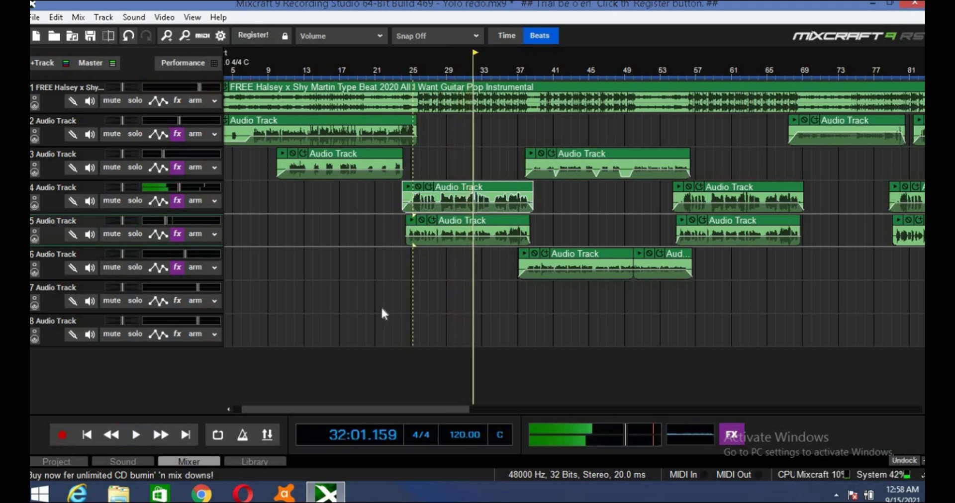
pyautogui.click(522, 66)
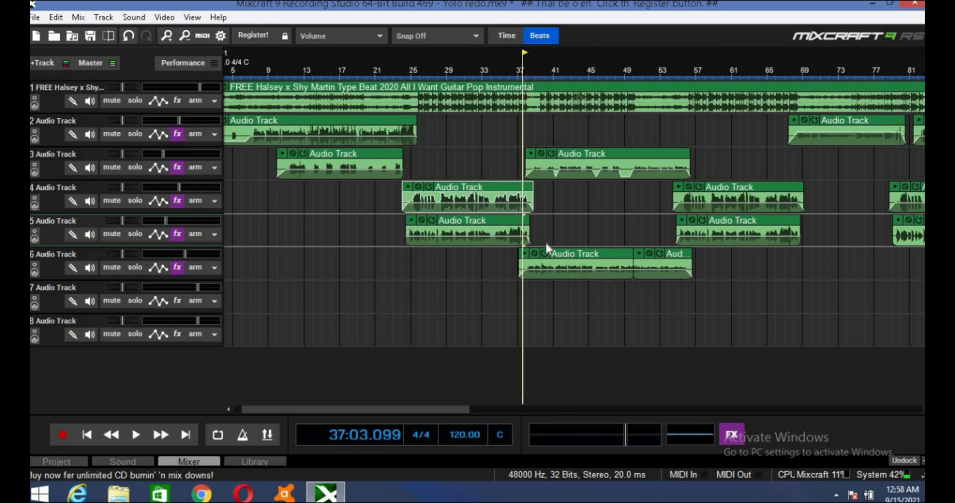
# Step: Mute track 3 and check the Classic Reverb in track 6's MS Auto vocals chain
pyautogui.click(110, 167)
pyautogui.click(177, 267)
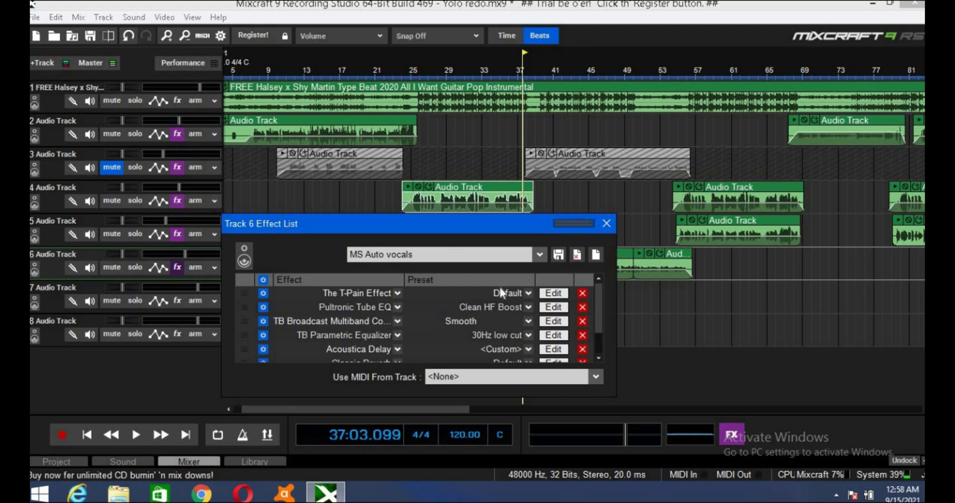
pyautogui.moveTo(598, 325); pyautogui.dragTo(592, 360)
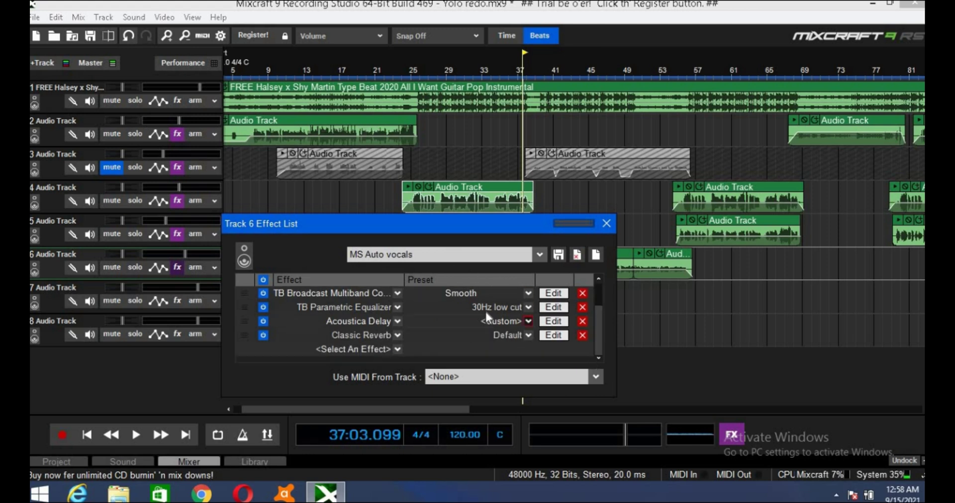
pyautogui.click(550, 333)
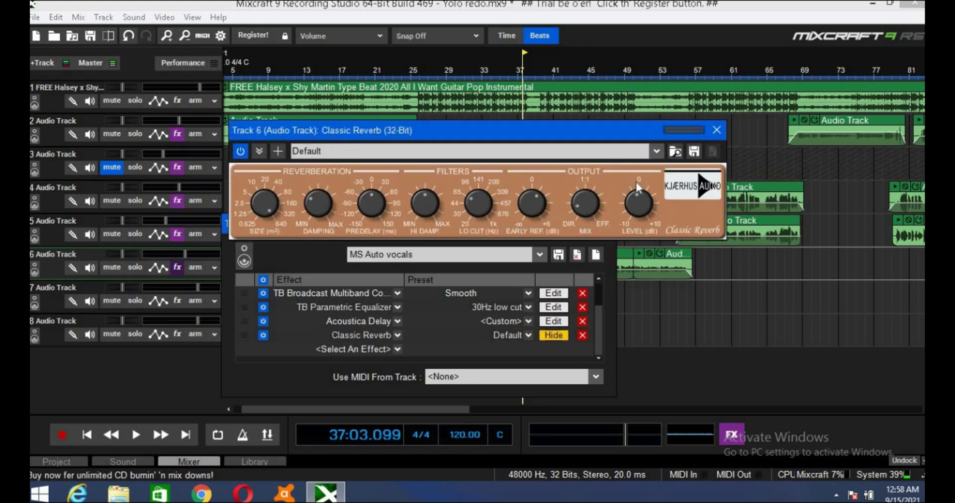
pyautogui.click(717, 130)
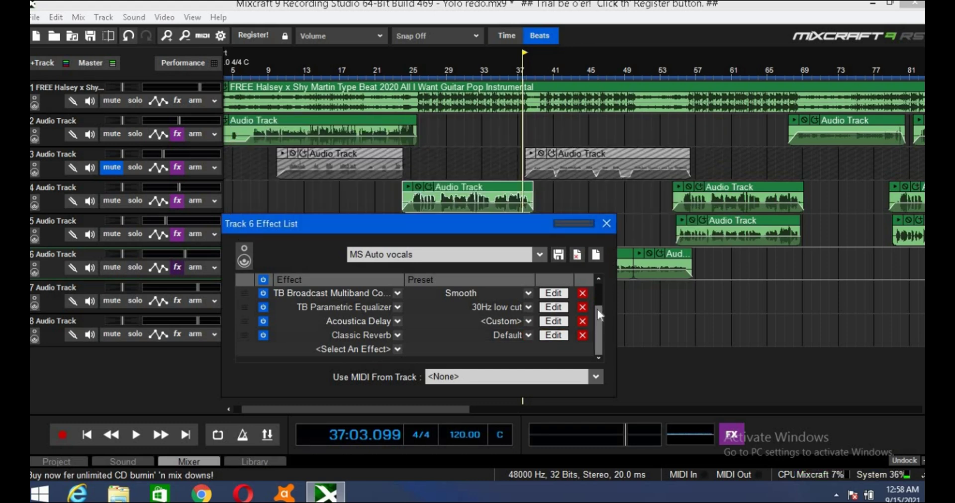
# Step: Review track 6's The T-Pain Effect, set to F# Major, and close its effect list
pyautogui.moveTo(598, 309); pyautogui.dragTo(584, 292)
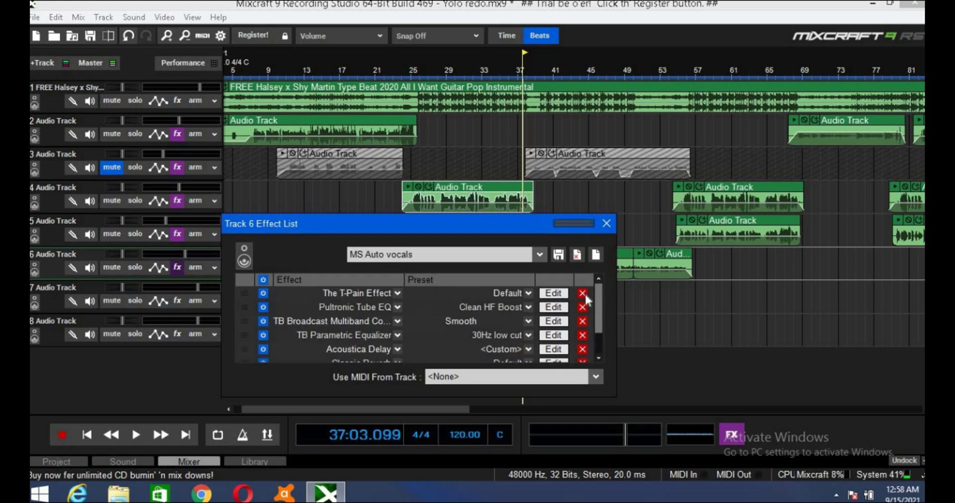
pyautogui.click(552, 293)
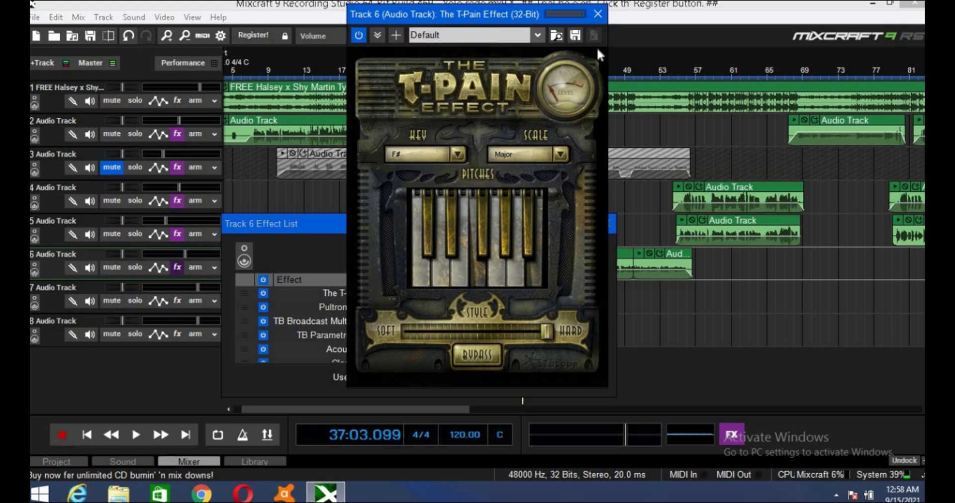
pyautogui.click(596, 15)
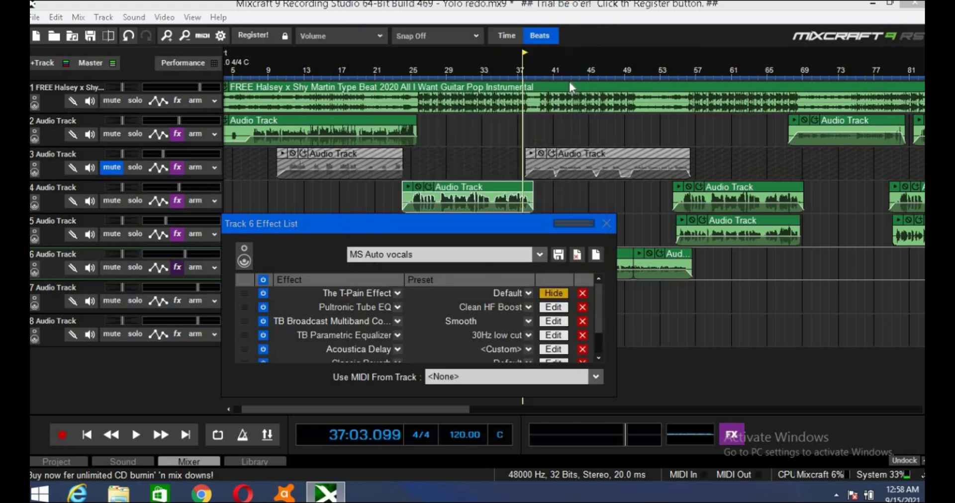
pyautogui.click(608, 223)
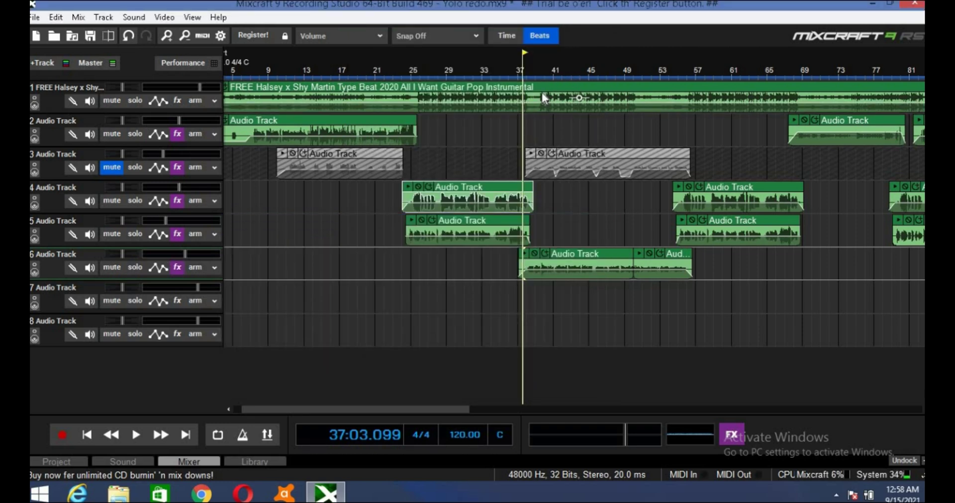
# Step: Play the mix from bar 37 with track 3 muted and stop near bar 47
pyautogui.press('space')
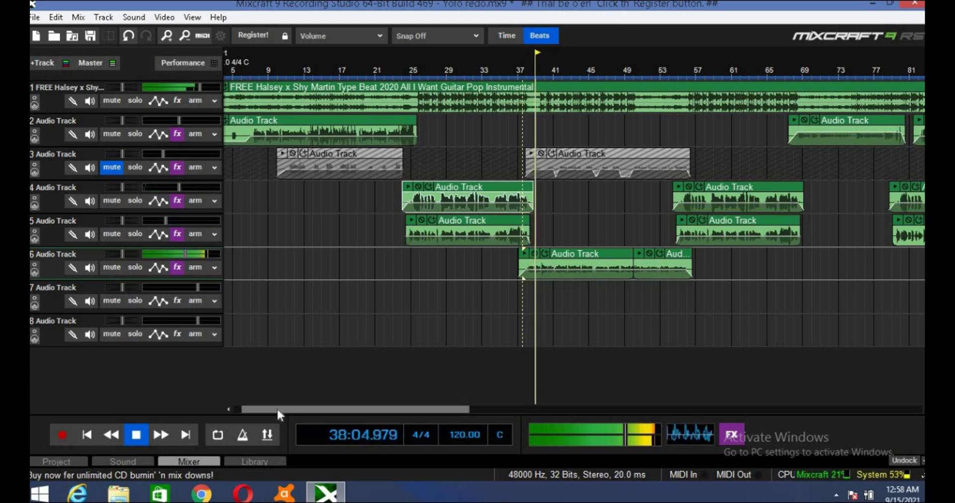
pyautogui.moveTo(292, 411); pyautogui.dragTo(335, 398)
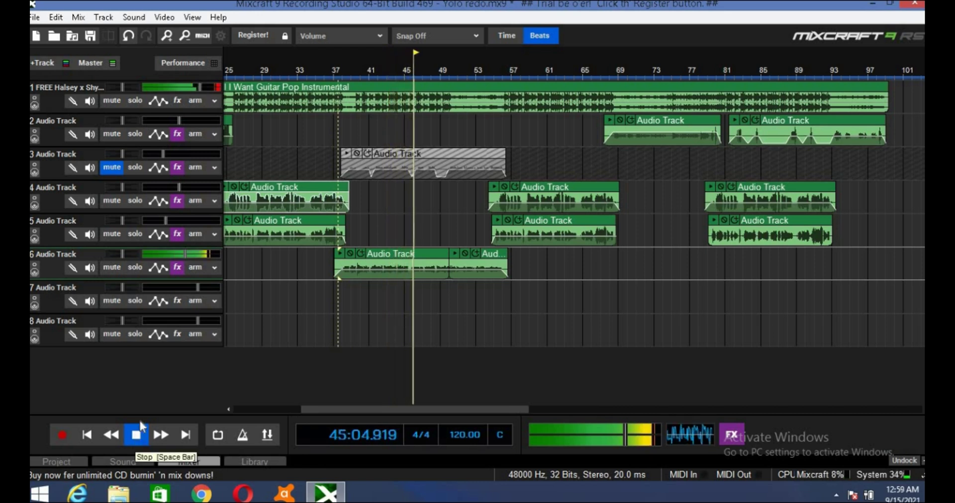
pyautogui.click(135, 434)
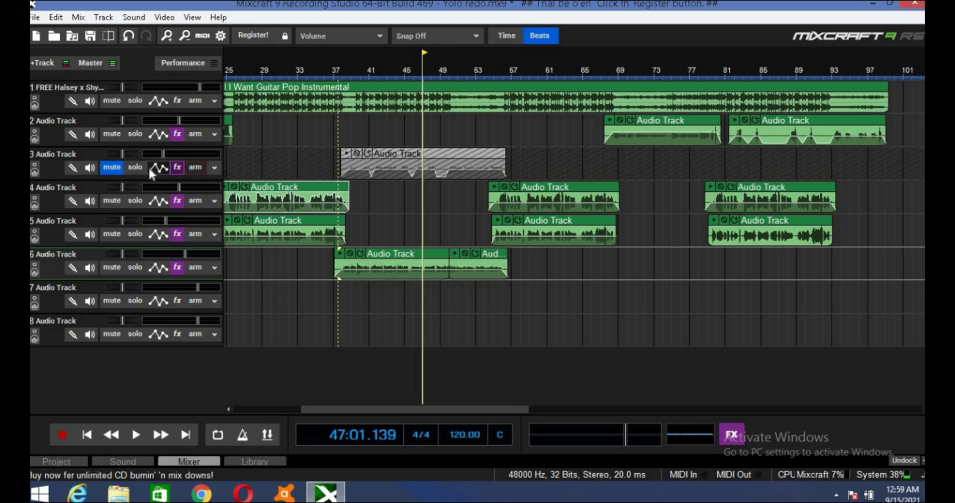
# Step: Unmute track 3 and scroll the timeline back through the arrangement
pyautogui.click(111, 168)
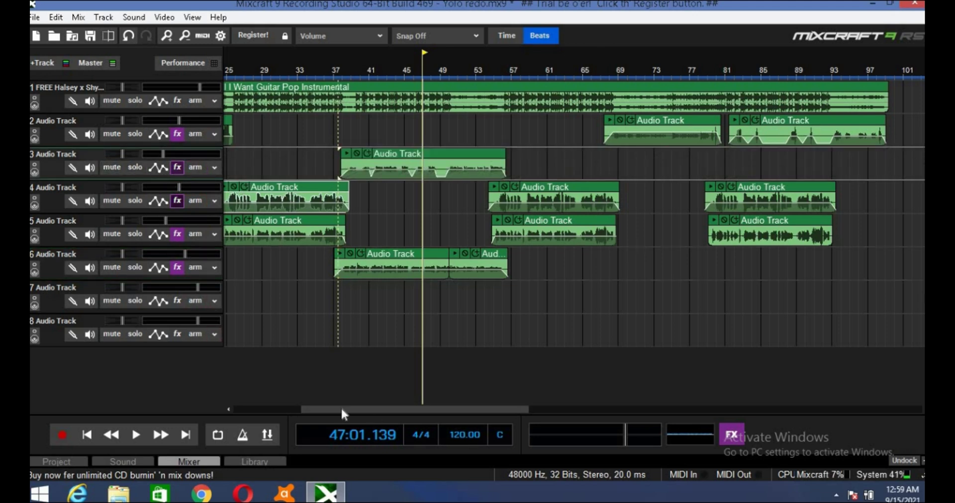
pyautogui.moveTo(369, 409); pyautogui.dragTo(283, 409)
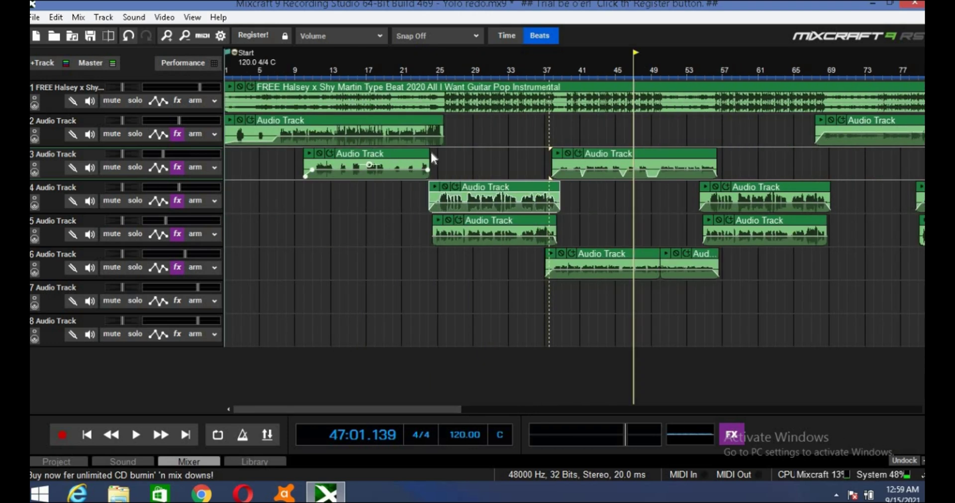
pyautogui.moveTo(374, 413); pyautogui.dragTo(424, 392)
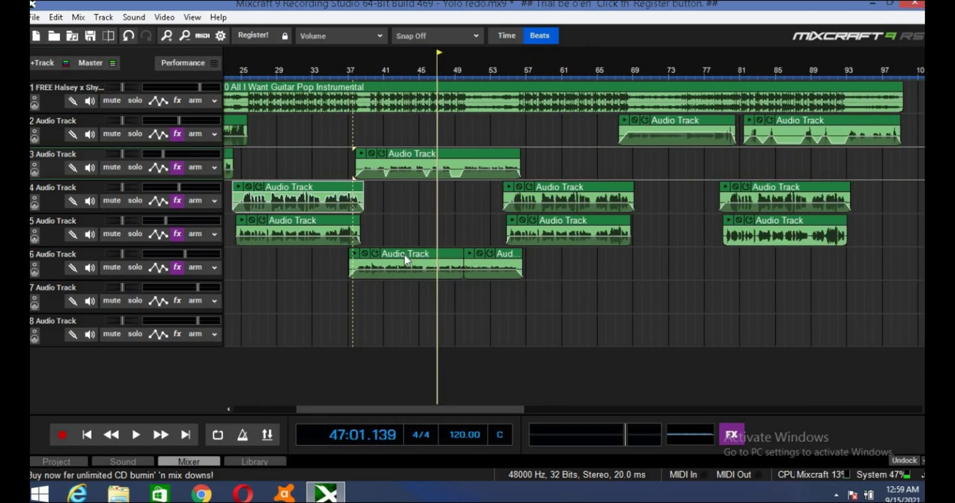
# Step: Review track 6's Classic Reverb settings on Default, then close the plugin window
pyautogui.click(178, 268)
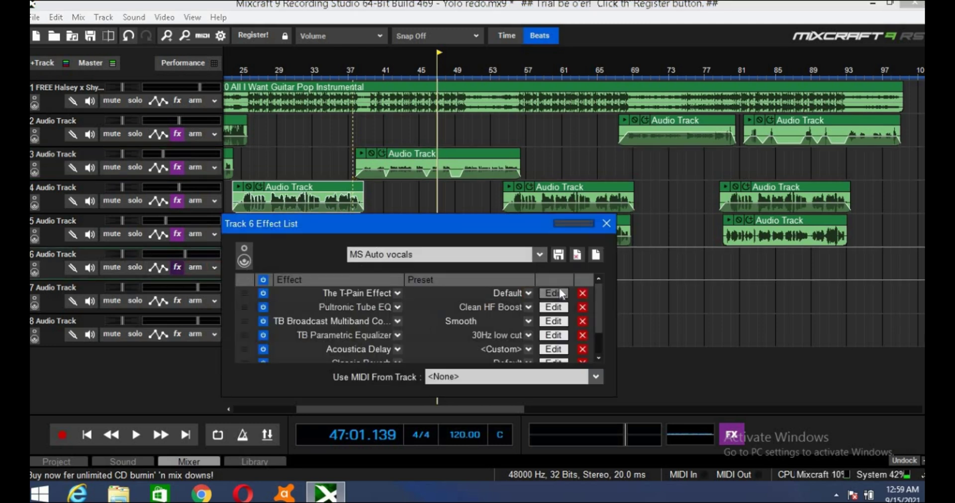
pyautogui.click(597, 358)
pyautogui.click(553, 348)
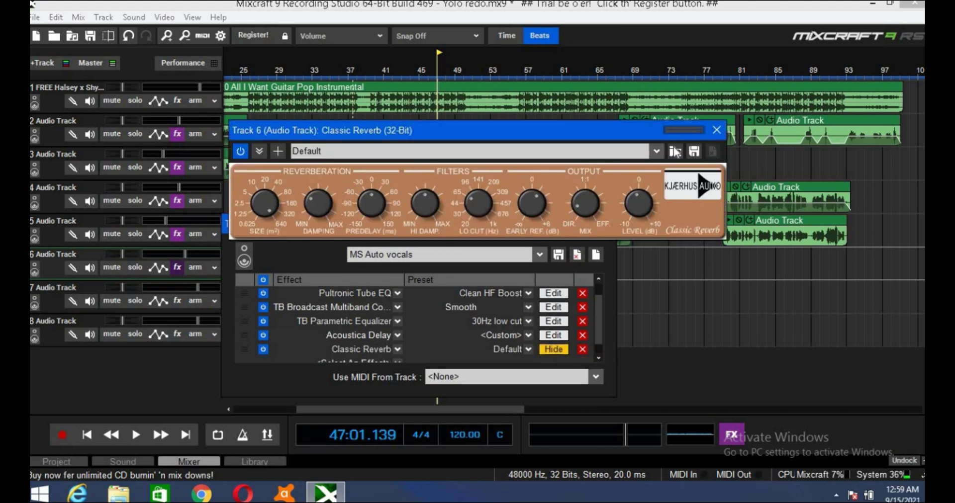
pyautogui.click(716, 130)
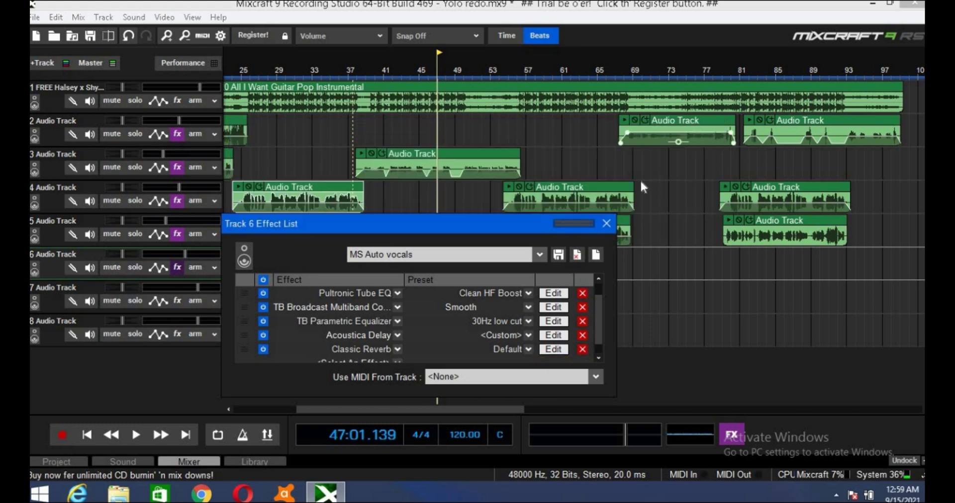
# Step: Close the Track 6 Effect List, check the eight mixer channel strips, then collapse the Mixer
pyautogui.click(606, 225)
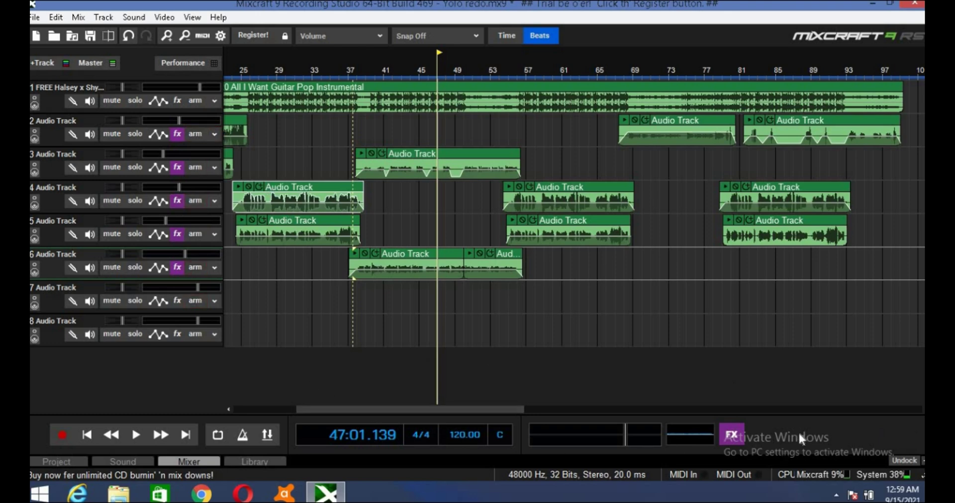
pyautogui.click(918, 434)
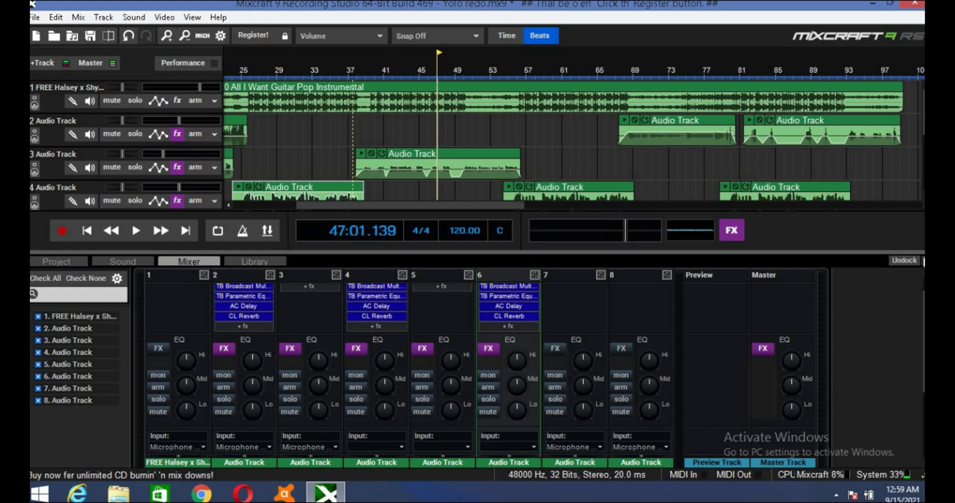
pyautogui.click(923, 261)
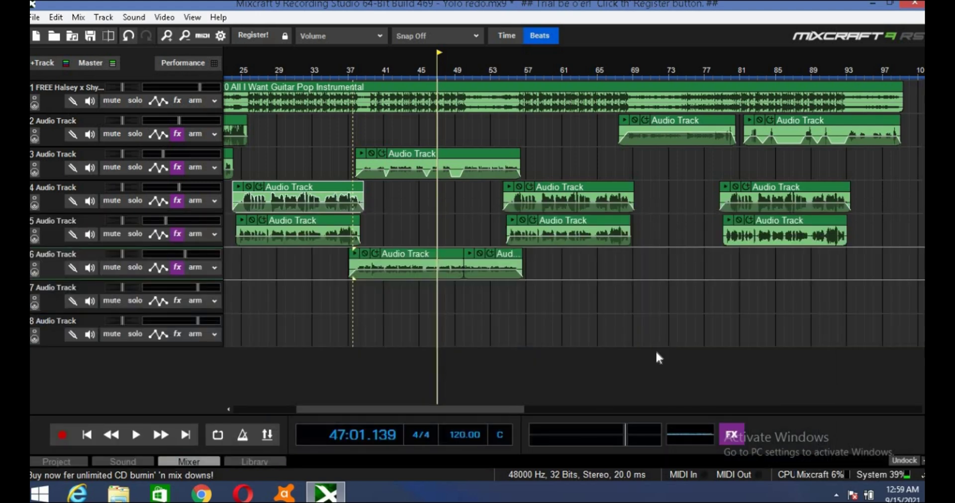
pyautogui.rightClick(490, 383)
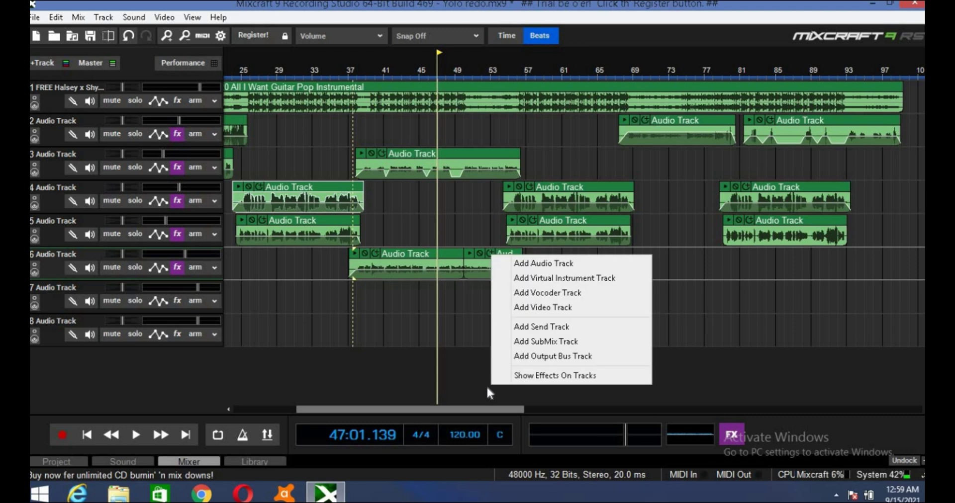
pyautogui.click(463, 410)
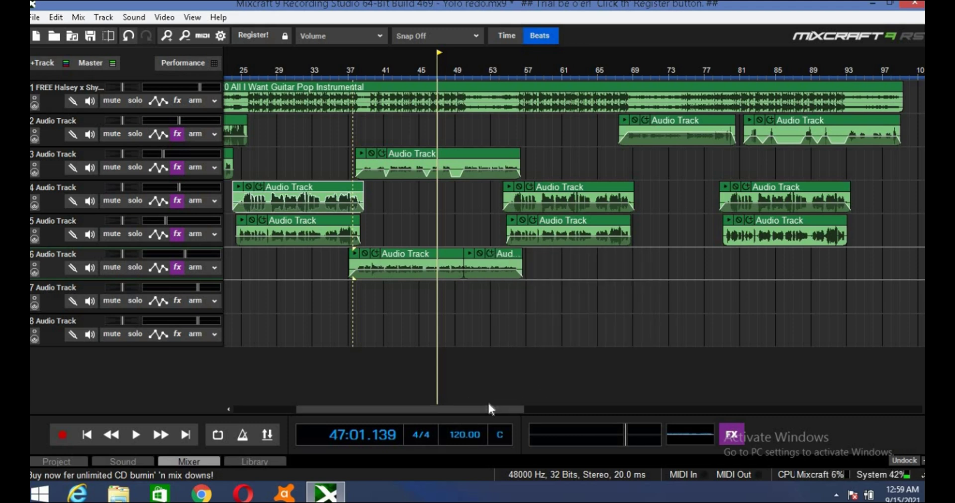